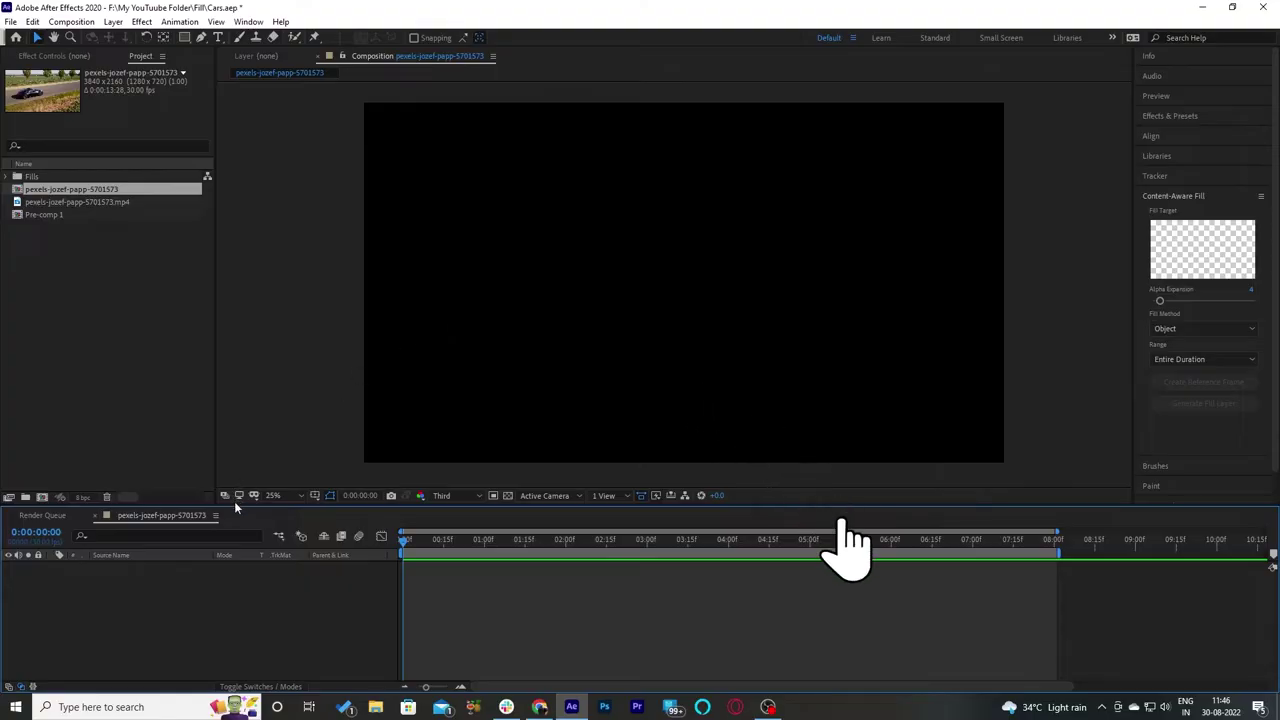
# Step: Add pexels-jozef-papp-5701573.mp4 to the empty composition as its first layer and preview playback
pyautogui.click(86, 203)
pyautogui.moveTo(119, 203); pyautogui.dragTo(176, 590)
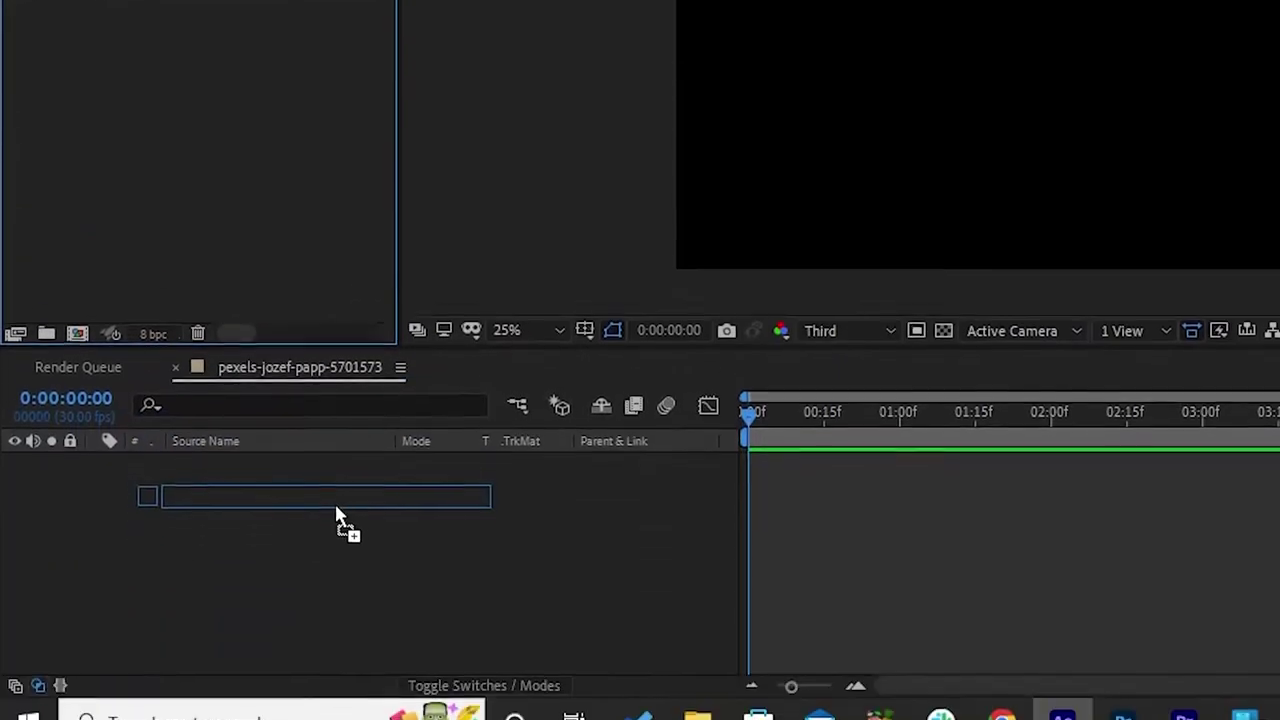
pyautogui.moveTo(336, 510); pyautogui.dragTo(337, 505)
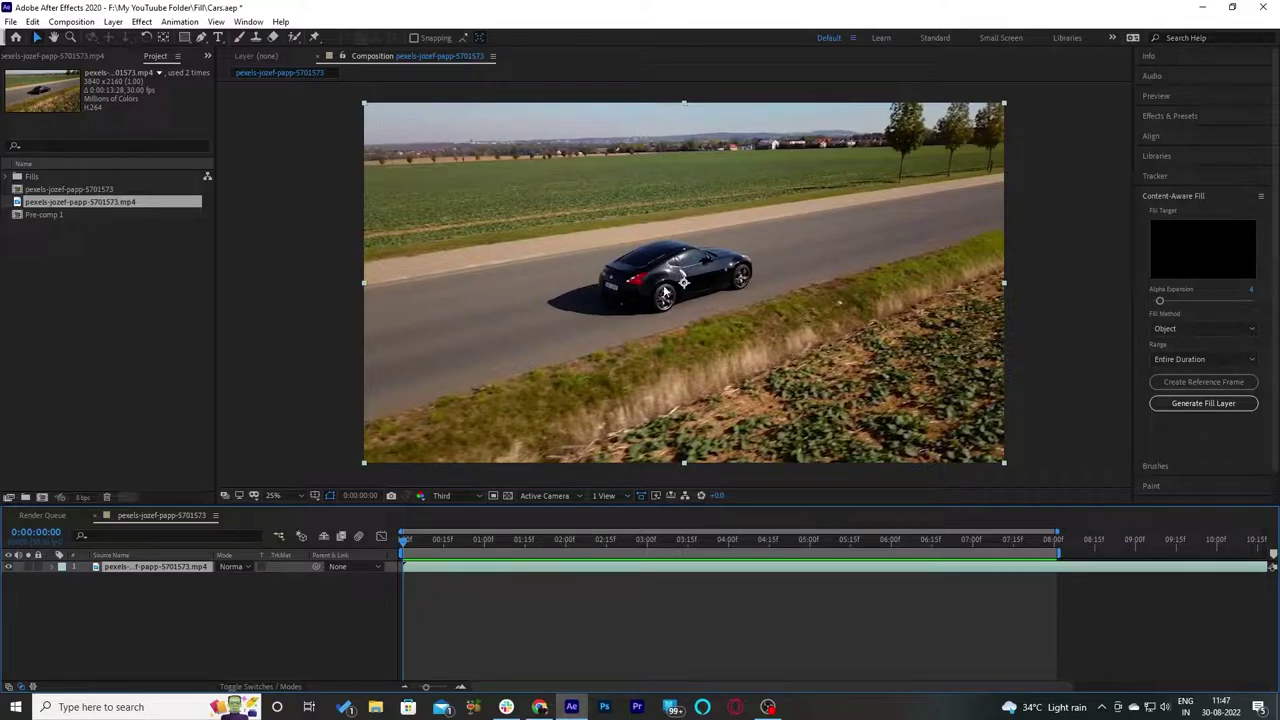
pyautogui.press('space')
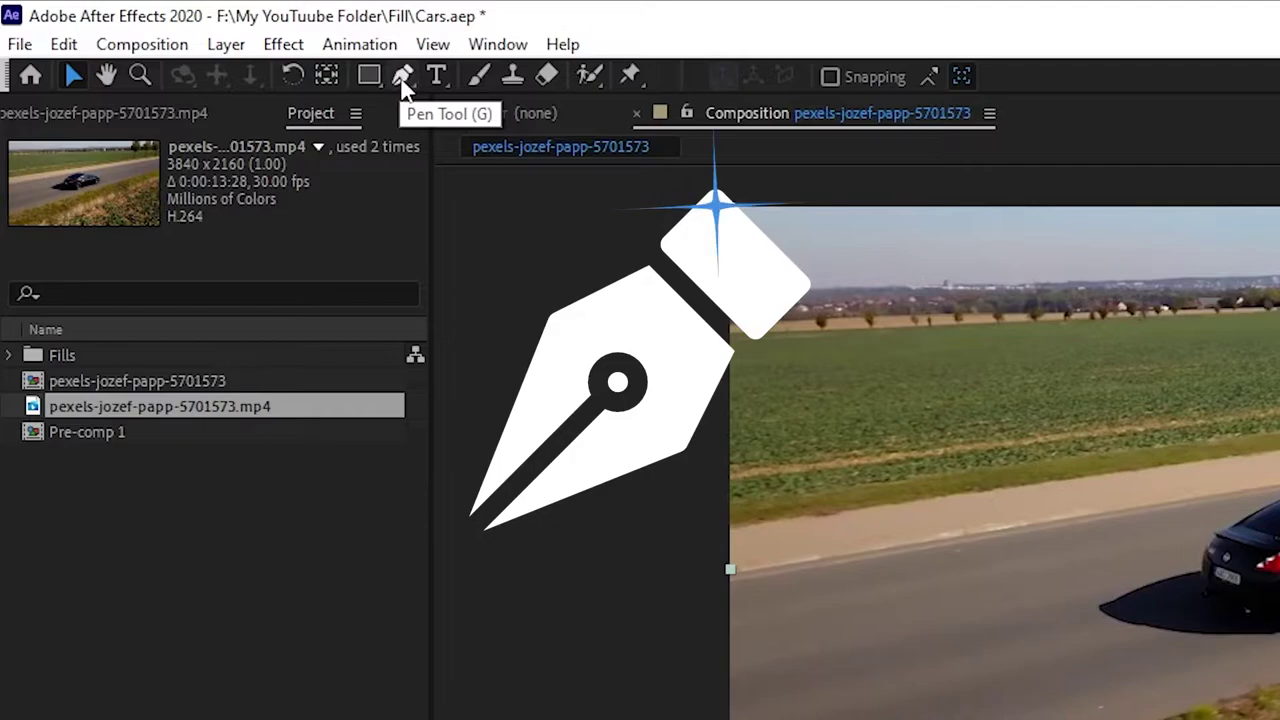
# Step: With the Pen tool and the layer deselected, trace the mask along the shadow and road under the car
pyautogui.click(403, 80)
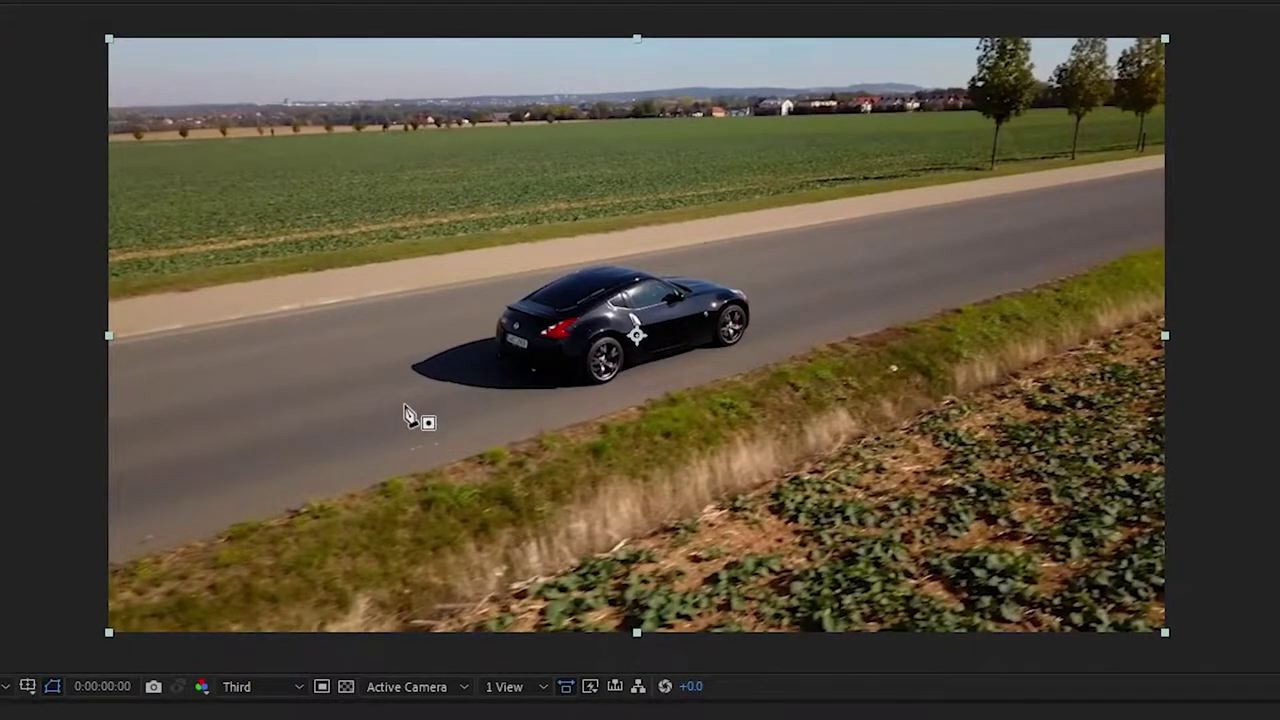
pyautogui.hotkey('ctrl', 'shift', 'a')
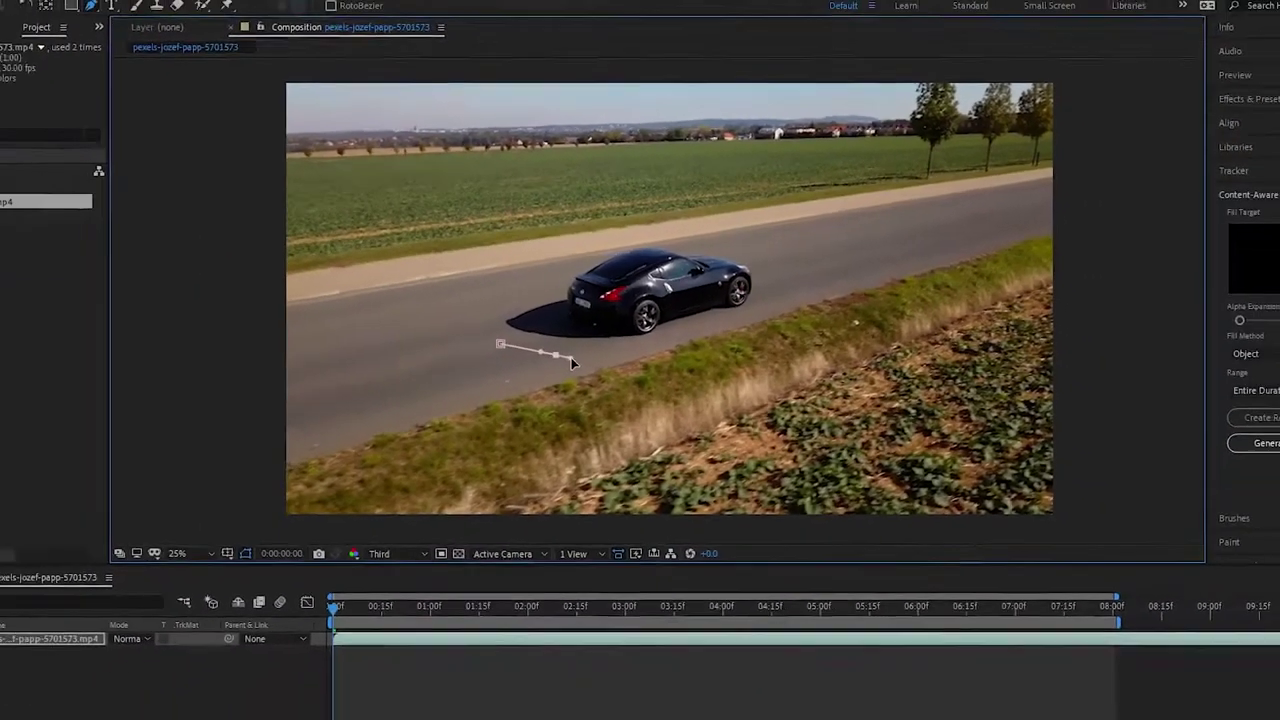
pyautogui.moveTo(589, 329); pyautogui.dragTo(617, 328)
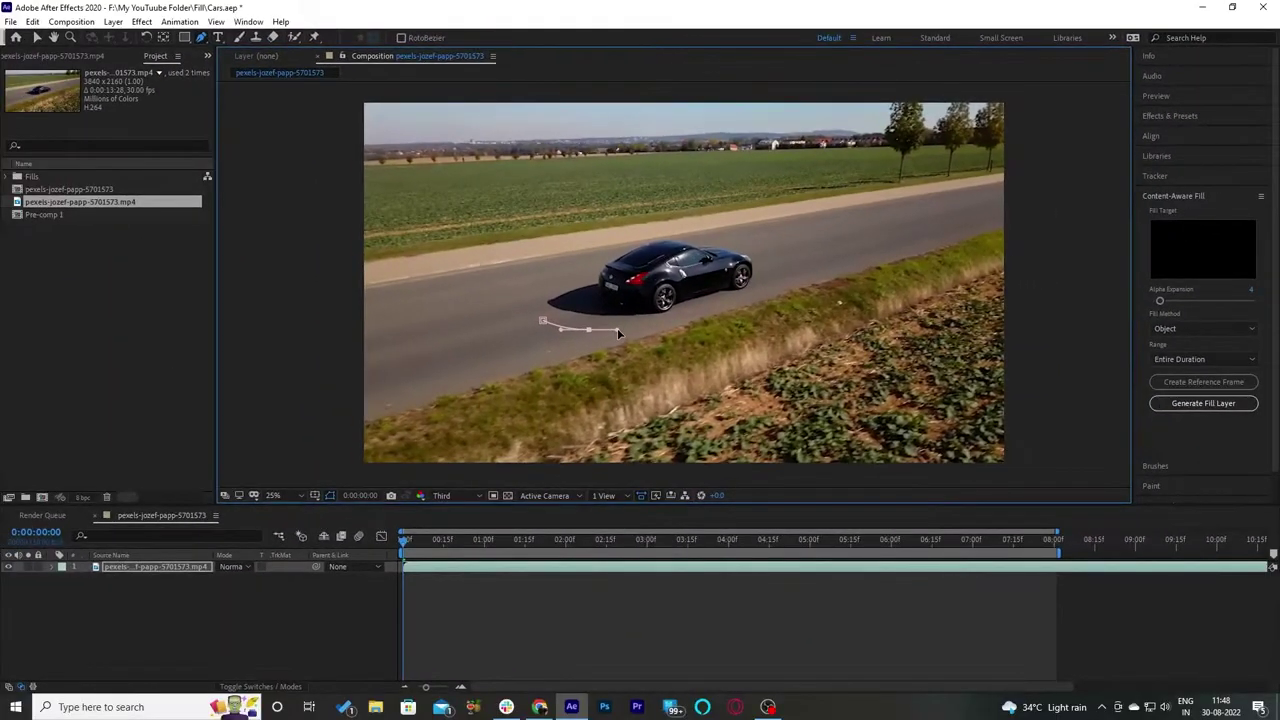
pyautogui.scroll(2, 687, 318)
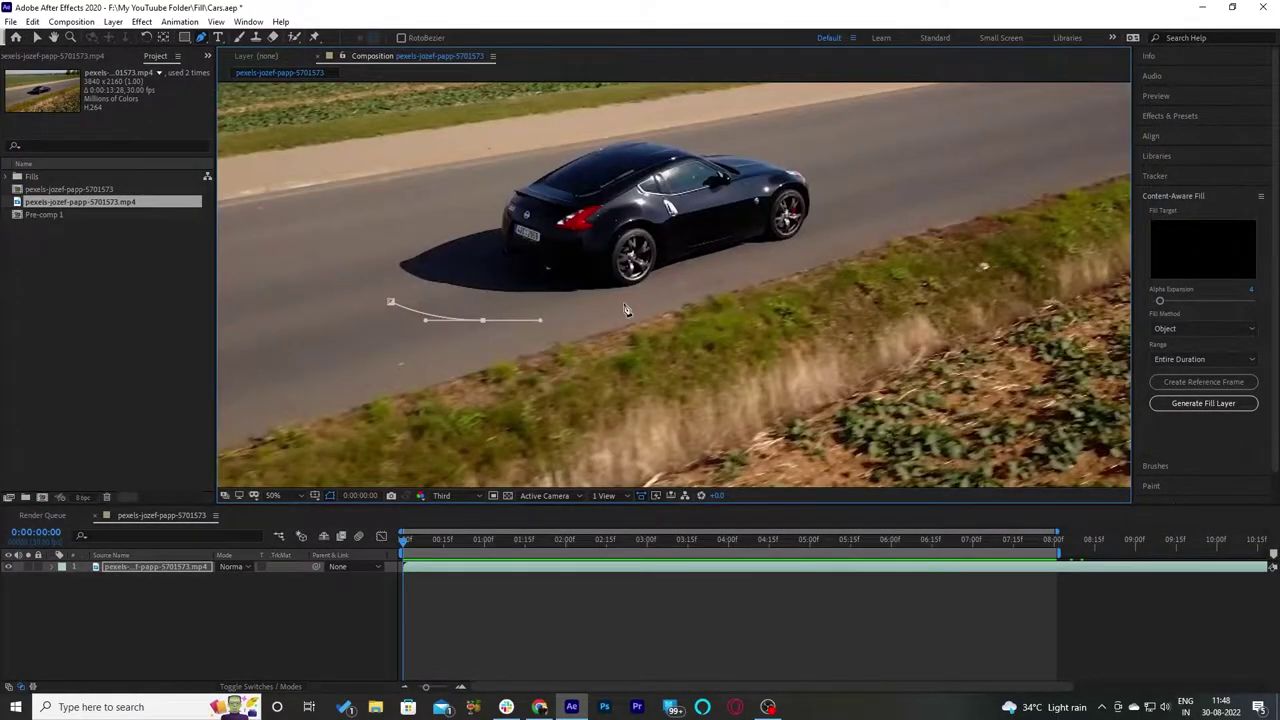
pyautogui.click(639, 304)
pyautogui.click(719, 277)
pyautogui.click(836, 235)
# Step: Continue the outline around the car's front, roof and rear, closing the mask at its first point
pyautogui.click(841, 200)
pyautogui.moveTo(836, 156)
pyautogui.mouseDown()
pyautogui.moveTo(595, 128)
pyautogui.moveTo(524, 178)
pyautogui.mouseUp()
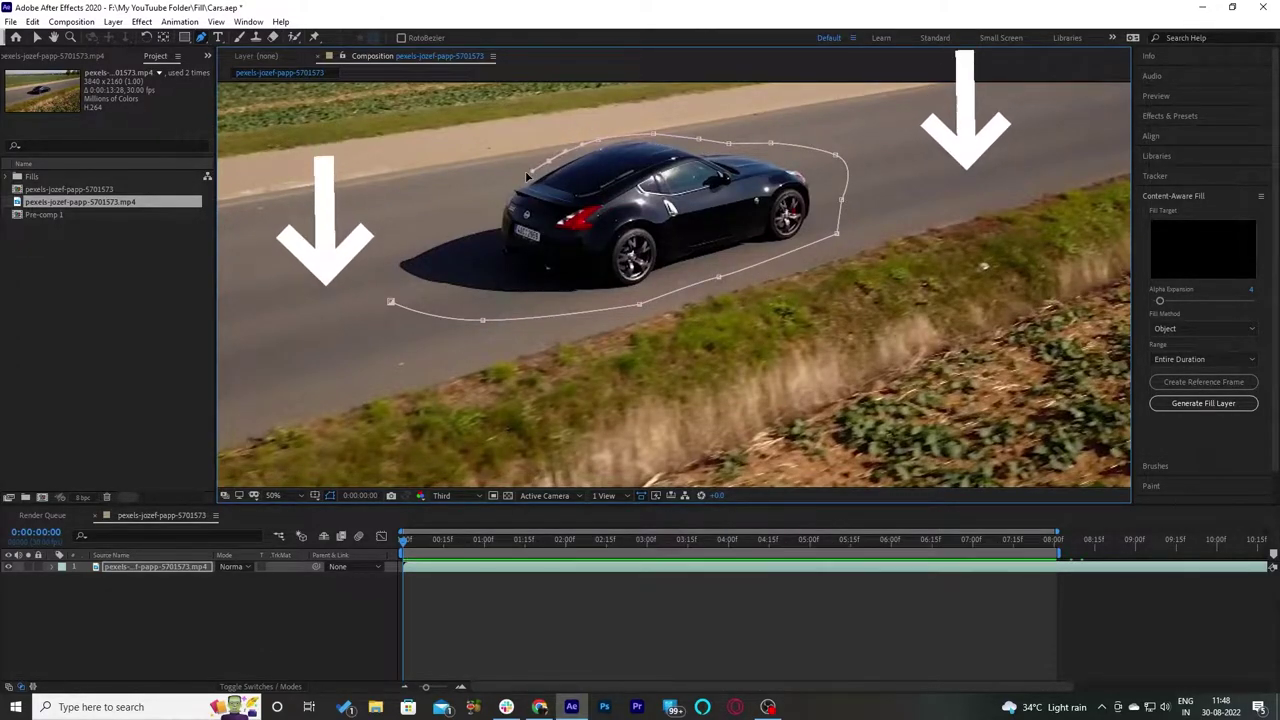
pyautogui.moveTo(453, 198); pyautogui.dragTo(423, 214)
pyautogui.click(352, 238)
pyautogui.click(372, 275)
pyautogui.click(390, 302)
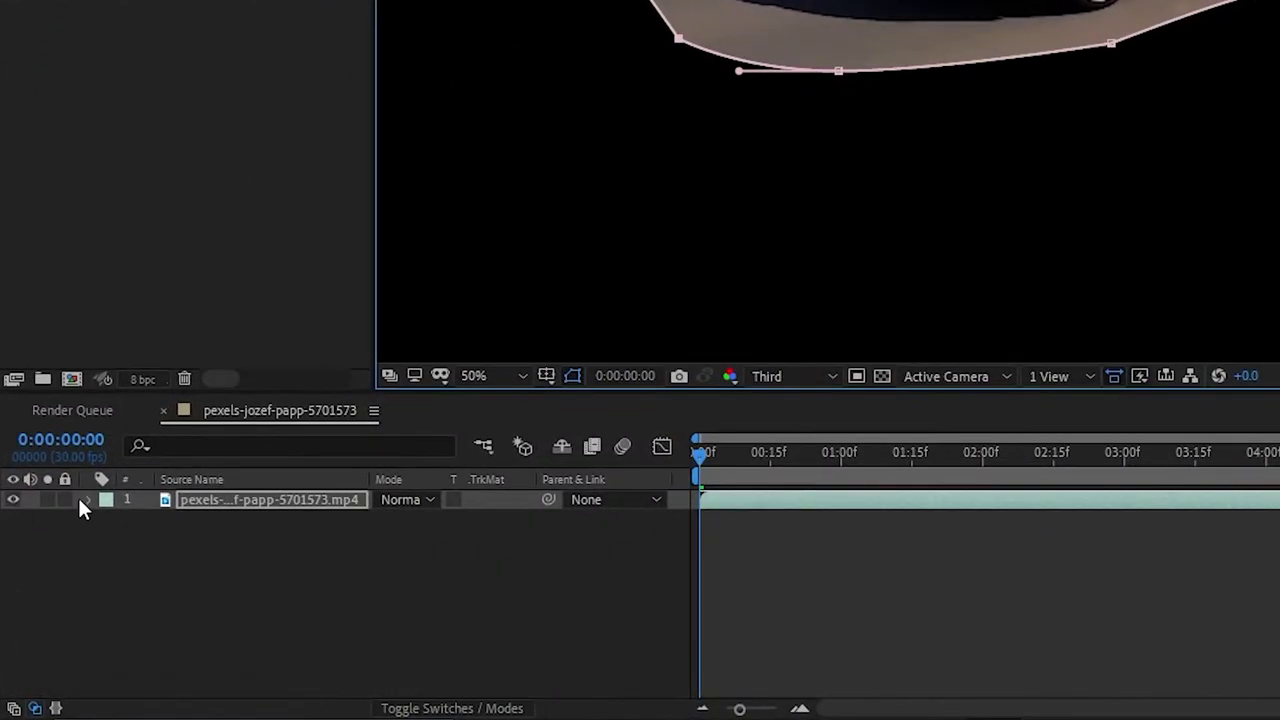
# Step: Expand the layer's Masks, switch Mask 1 from Add to Subtract, recentre the view, and lock the mask
pyautogui.click(88, 500)
pyautogui.click(110, 520)
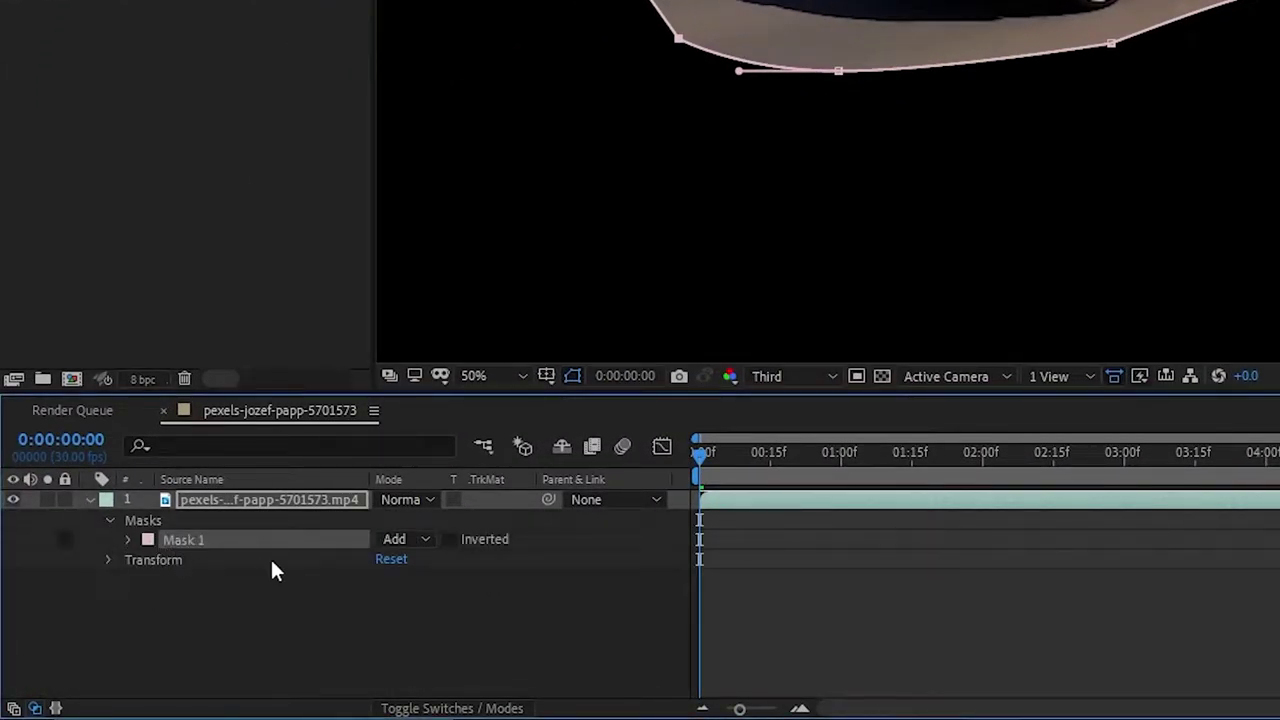
pyautogui.click(405, 539)
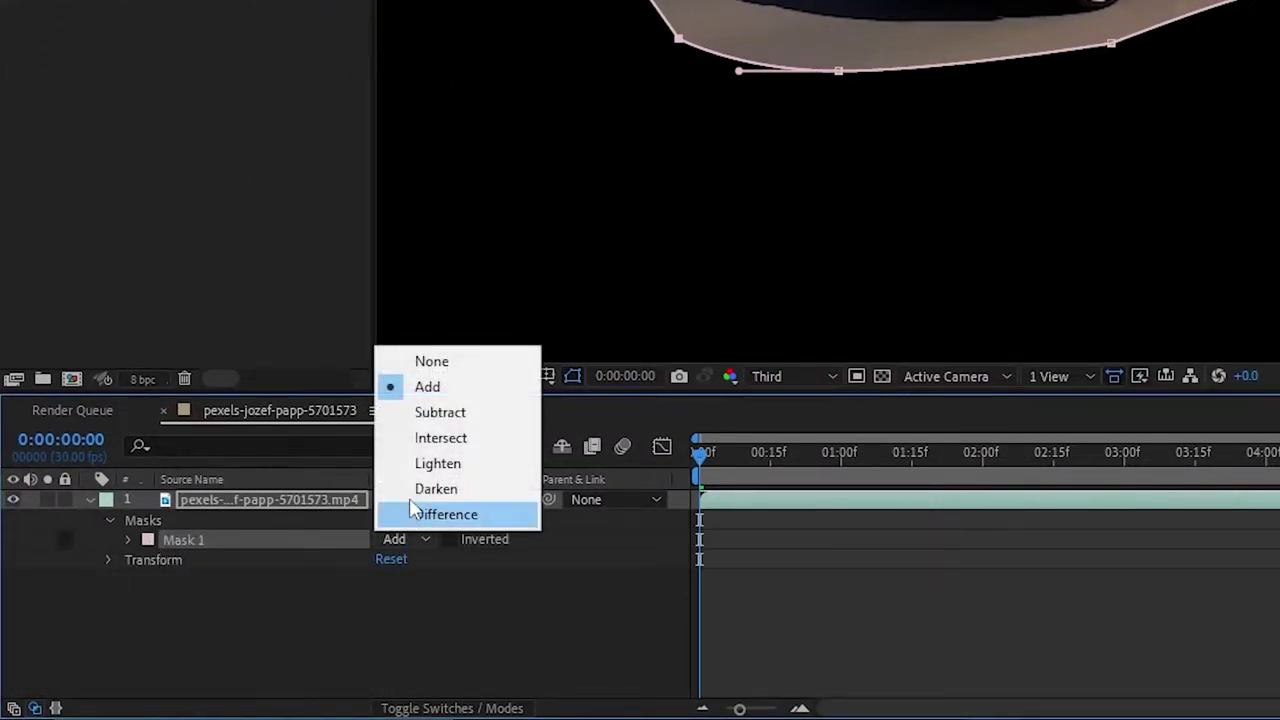
pyautogui.click(442, 418)
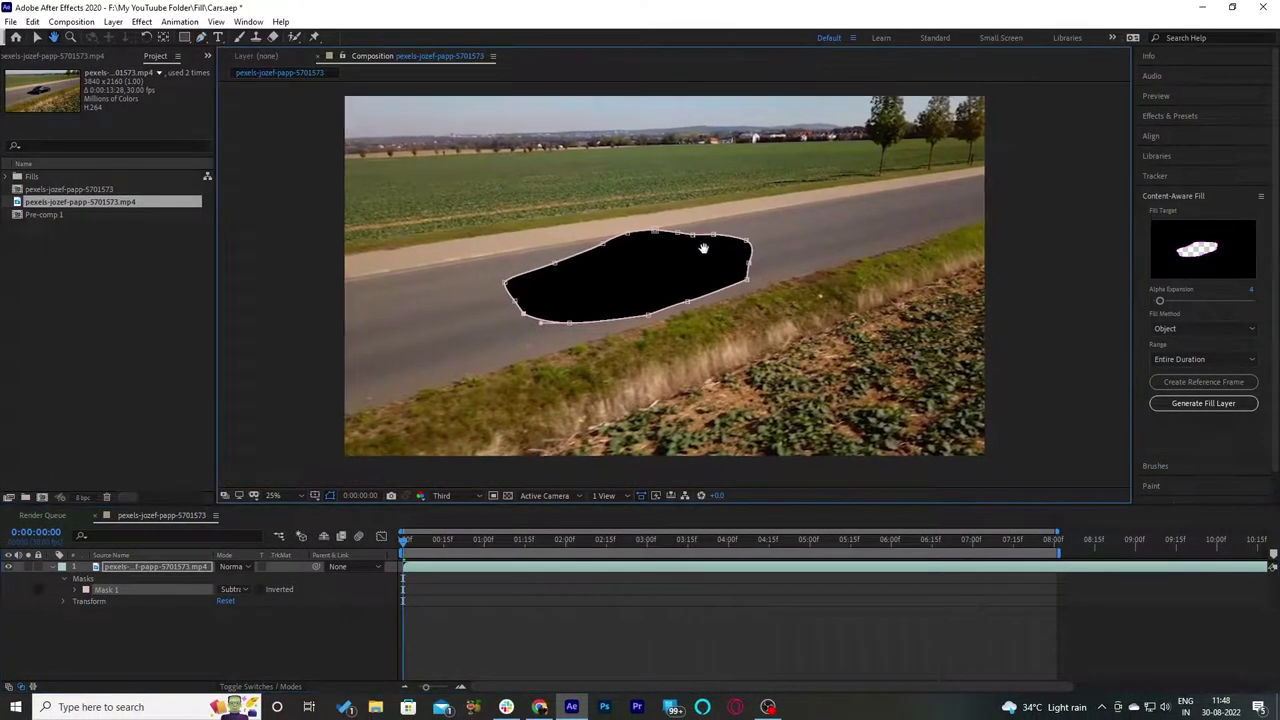
pyautogui.moveTo(708, 246); pyautogui.dragTo(660, 313)
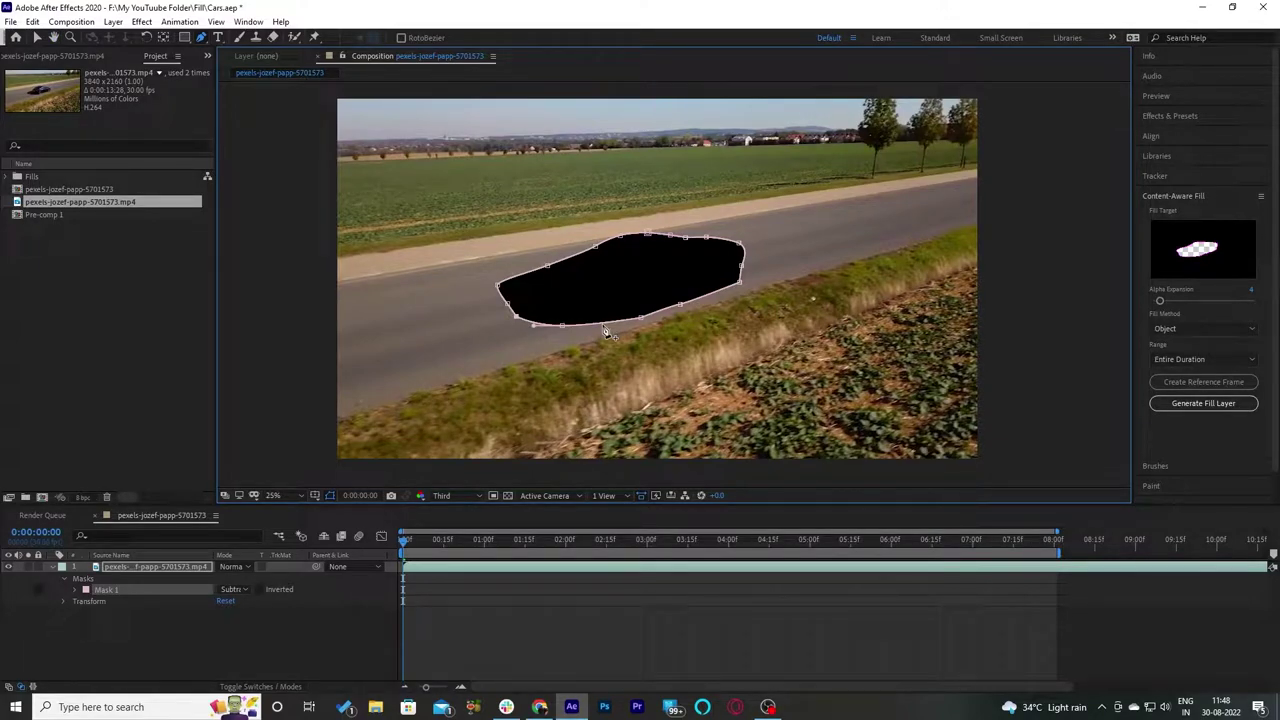
pyautogui.click(40, 589)
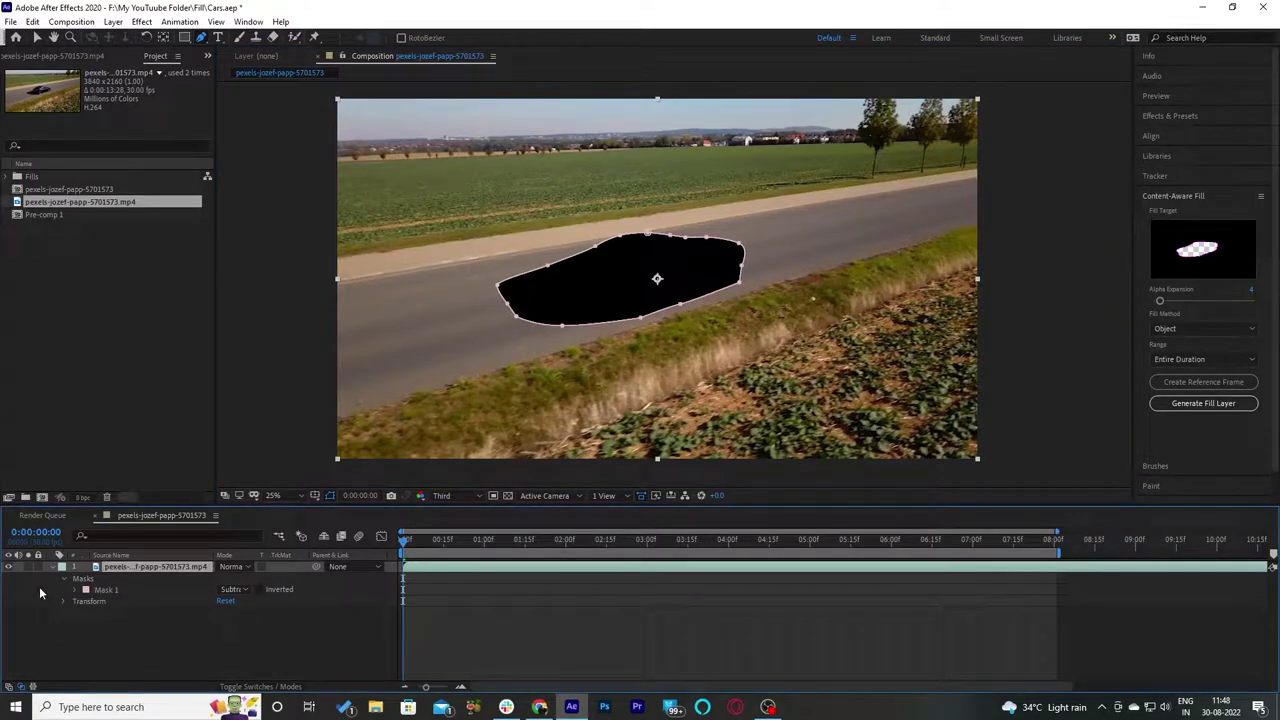
# Step: Unlock Mask 1, show its properties, scrub through the clip, and return to 0:00:00:00
pyautogui.click(40, 589)
pyautogui.click(78, 590)
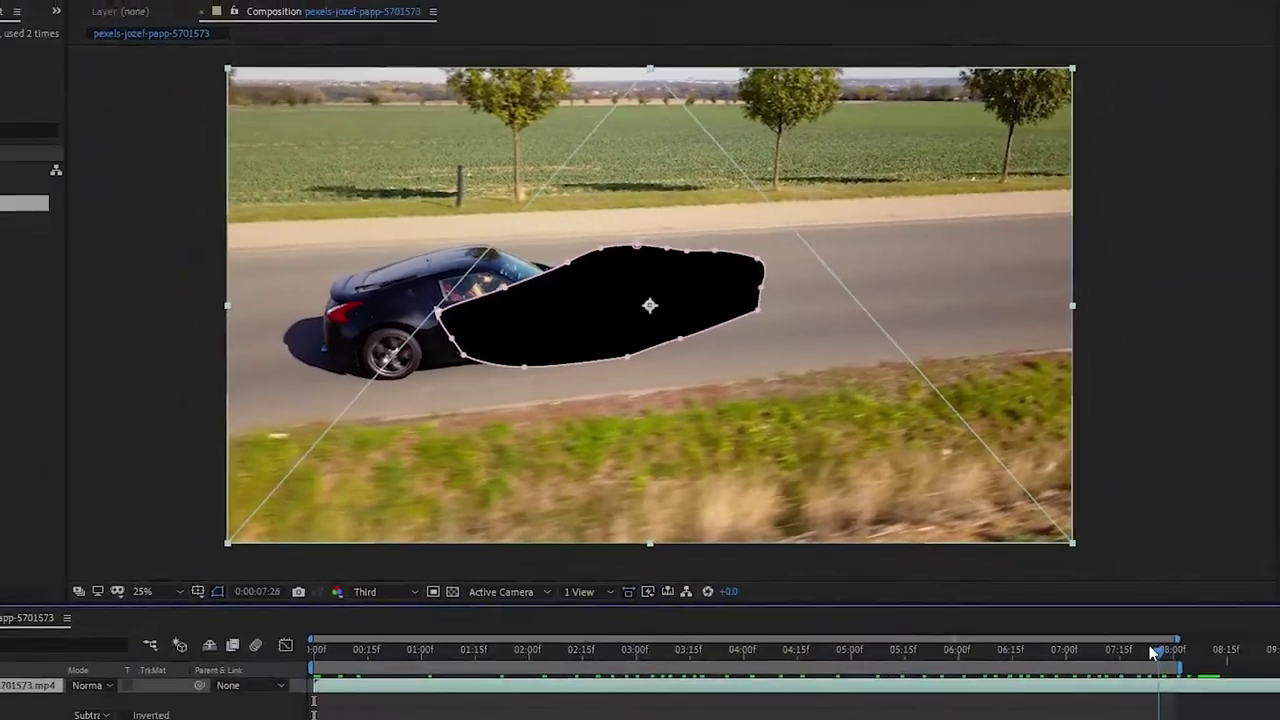
pyautogui.moveTo(1152, 650); pyautogui.dragTo(474, 540)
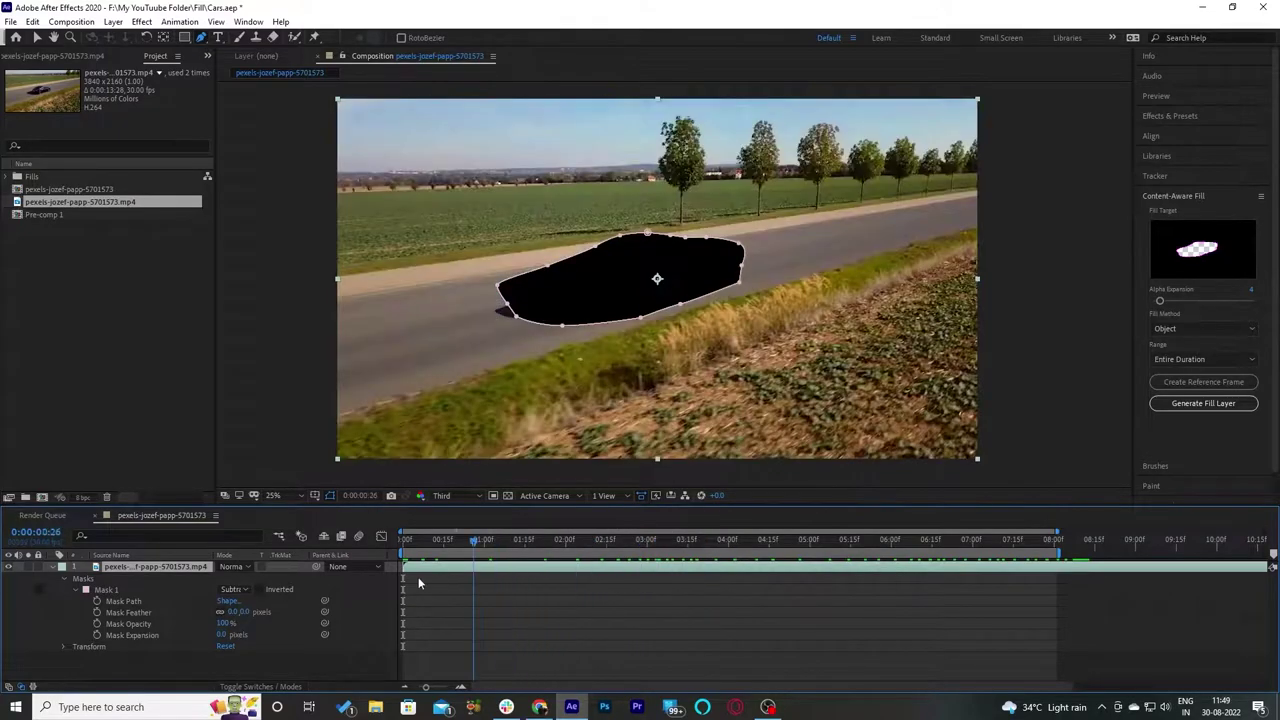
pyautogui.press('Home')
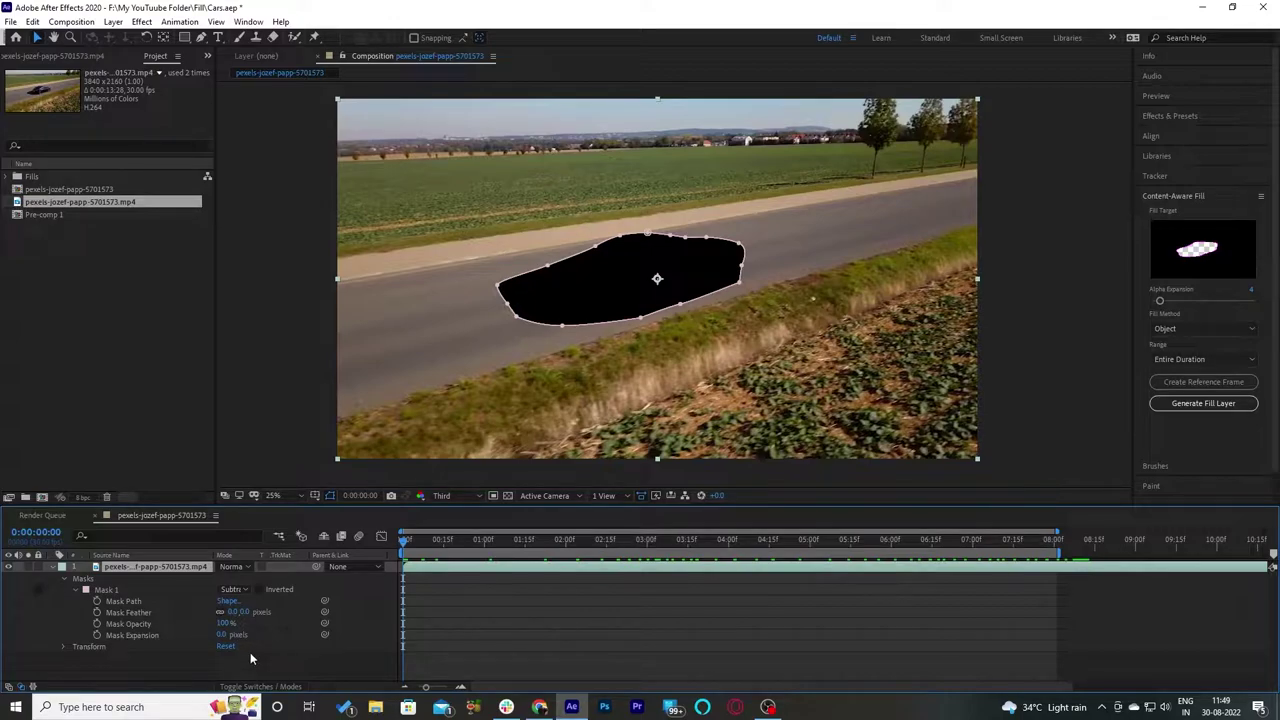
# Step: Start a Mask Path keyframe, then at 0:00:02:16 shift the mask and add vertices on its upper-left edge
pyautogui.click(97, 601)
pyautogui.click(608, 540)
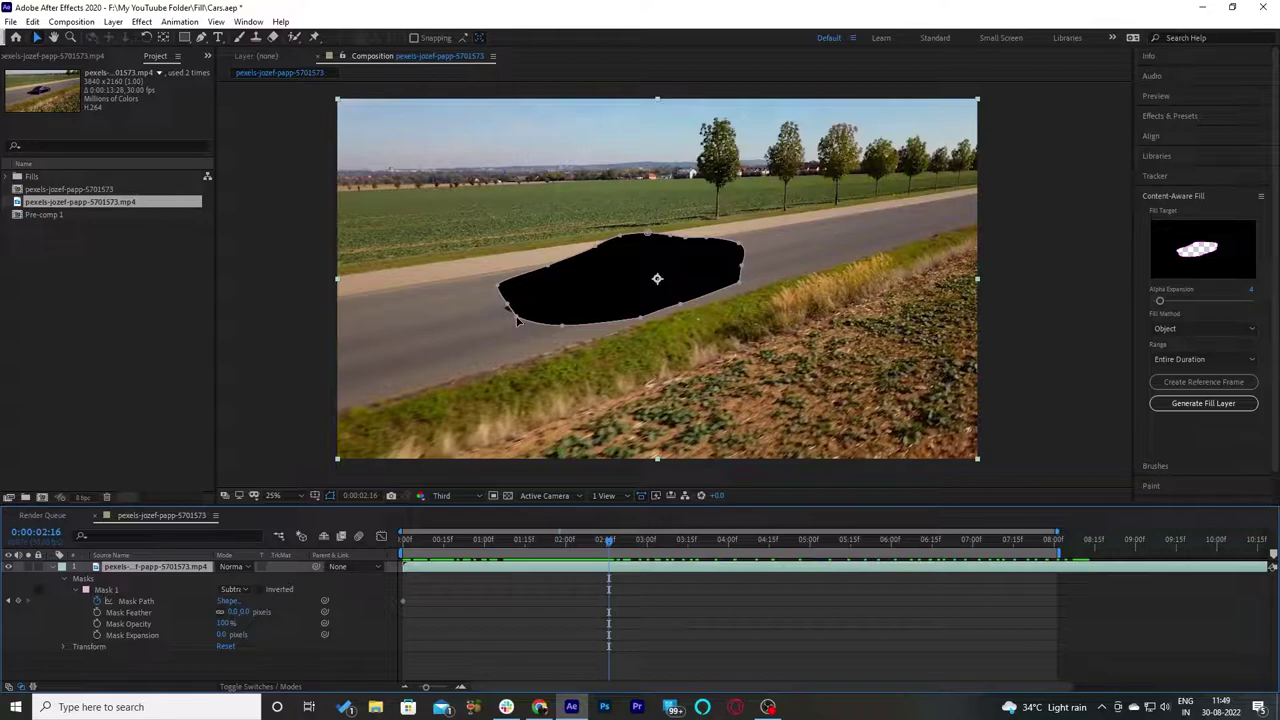
pyautogui.moveTo(517, 320); pyautogui.dragTo(497, 330)
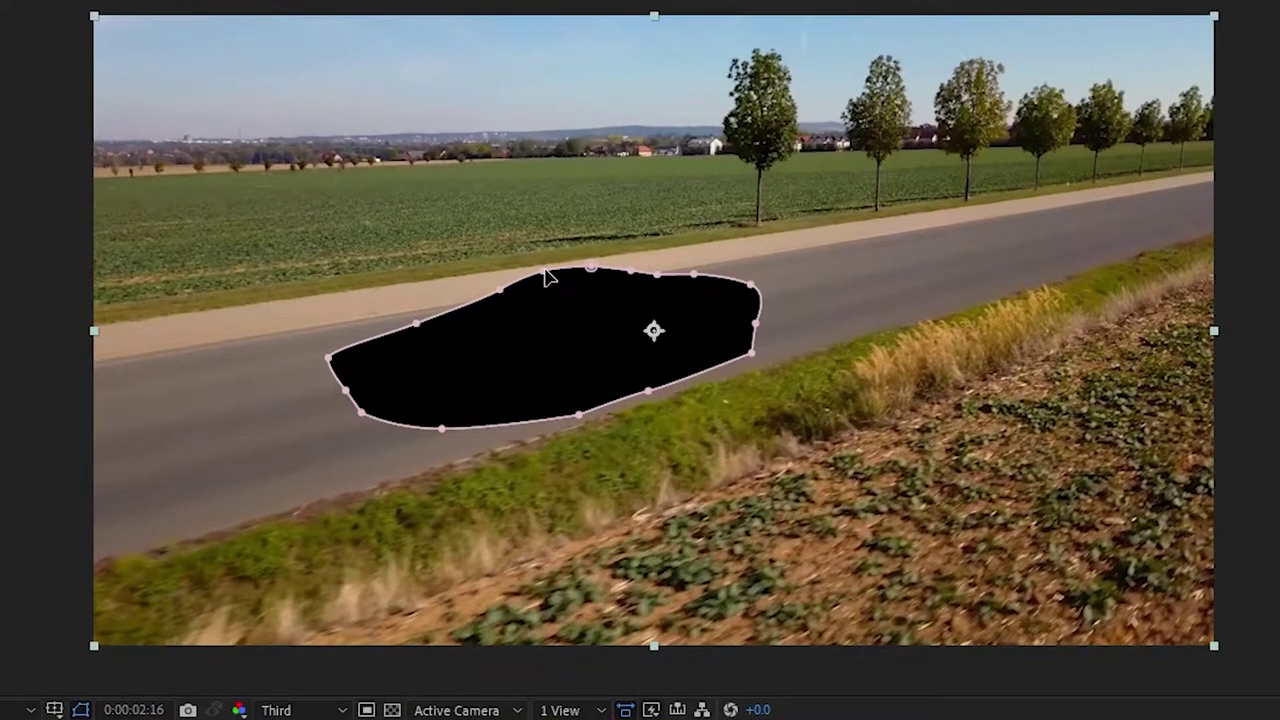
pyautogui.press('g')
pyautogui.click(596, 256)
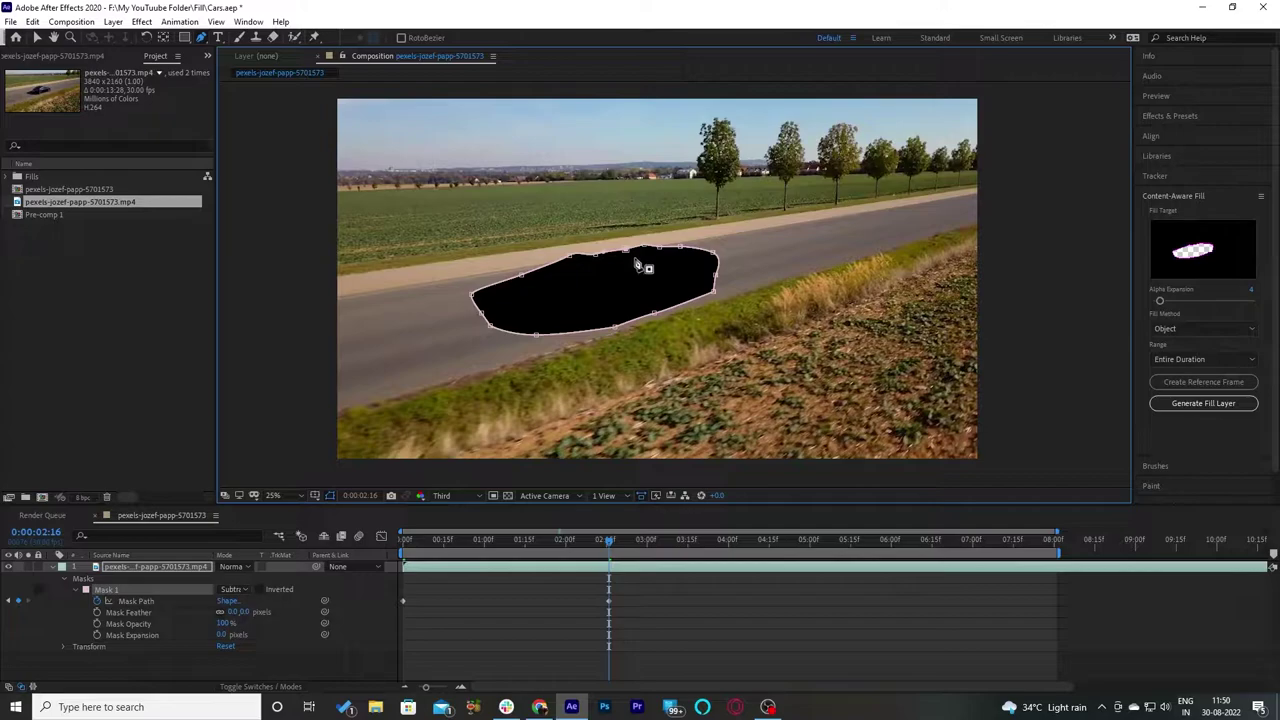
pyautogui.click(552, 268)
# Step: At 0:00:03:22 and about 0:00:05:00, shift the mask left to keep it over the car
pyautogui.moveTo(612, 541); pyautogui.dragTo(704, 541)
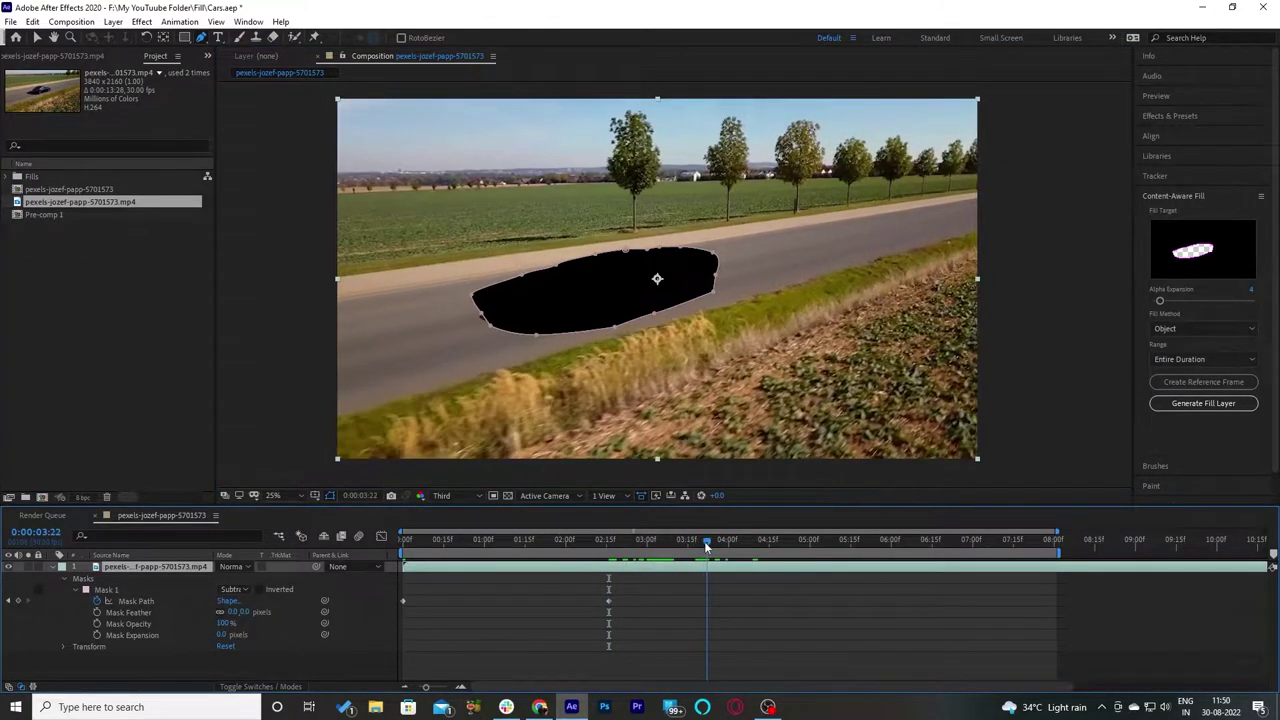
pyautogui.press('v')
pyautogui.moveTo(535, 334); pyautogui.dragTo(514, 340)
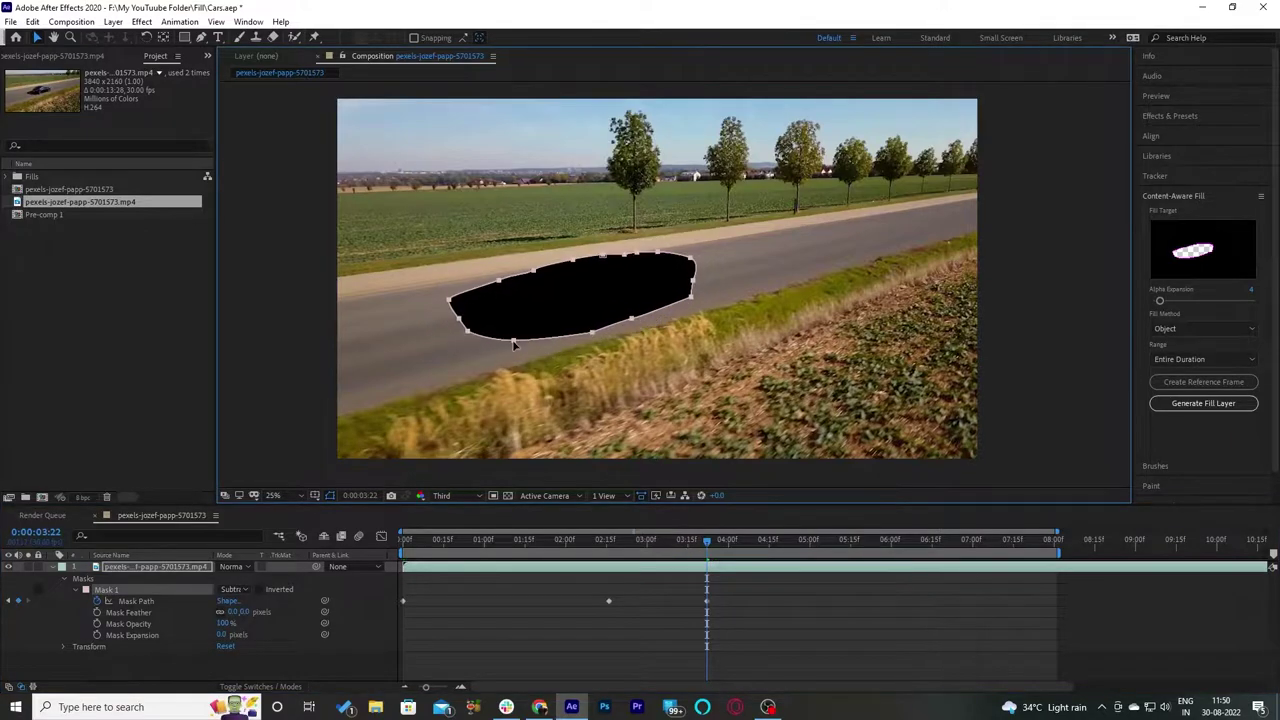
pyautogui.moveTo(706, 544); pyautogui.dragTo(812, 562)
pyautogui.moveTo(516, 343); pyautogui.dragTo(491, 348)
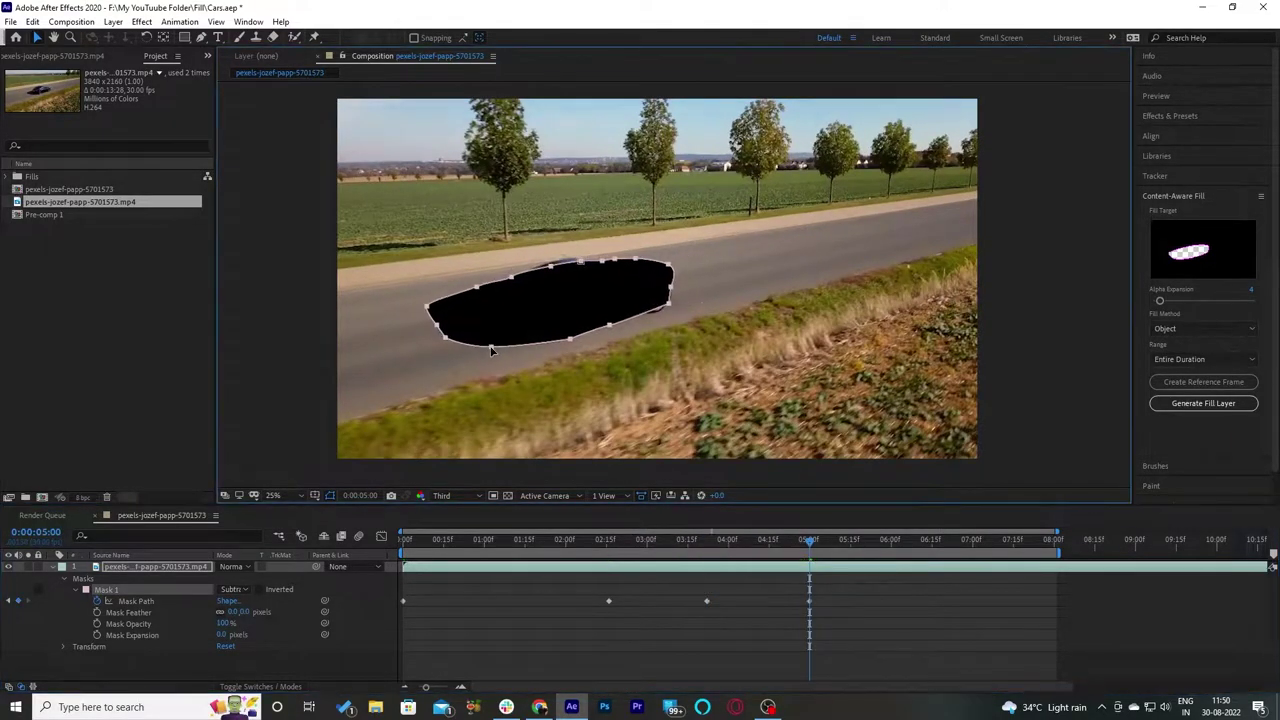
# Step: Set Mask 1 to outline only and reshape its vertices above the car roof and lower-right edge
pyautogui.press('g')
pyautogui.moveTo(637, 323); pyautogui.dragTo(645, 328)
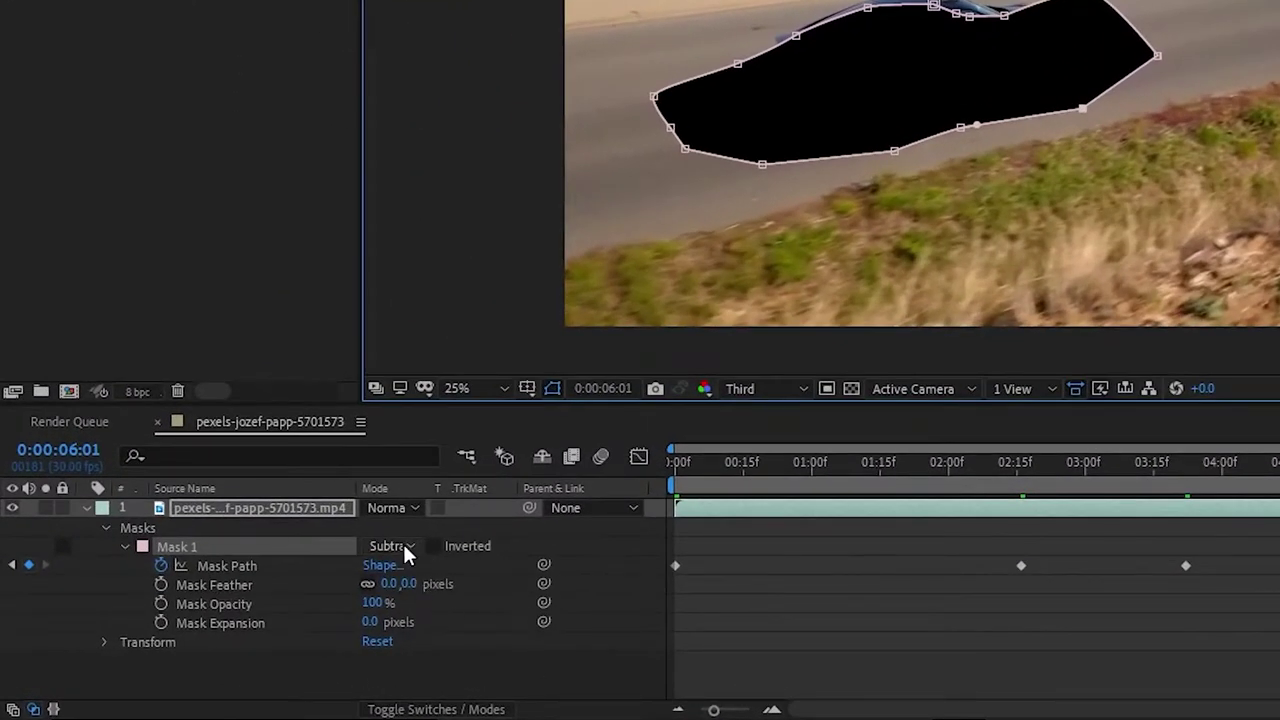
pyautogui.click(404, 549)
pyautogui.click(437, 374)
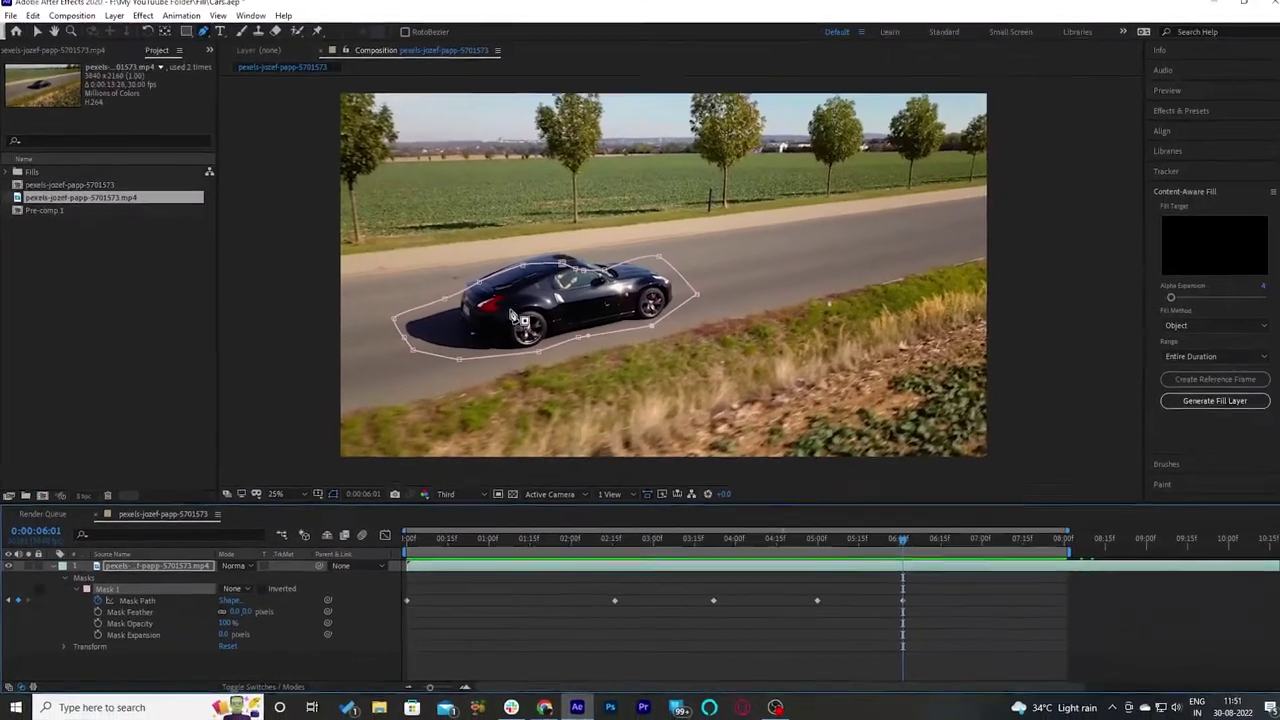
pyautogui.moveTo(475, 289); pyautogui.dragTo(474, 276)
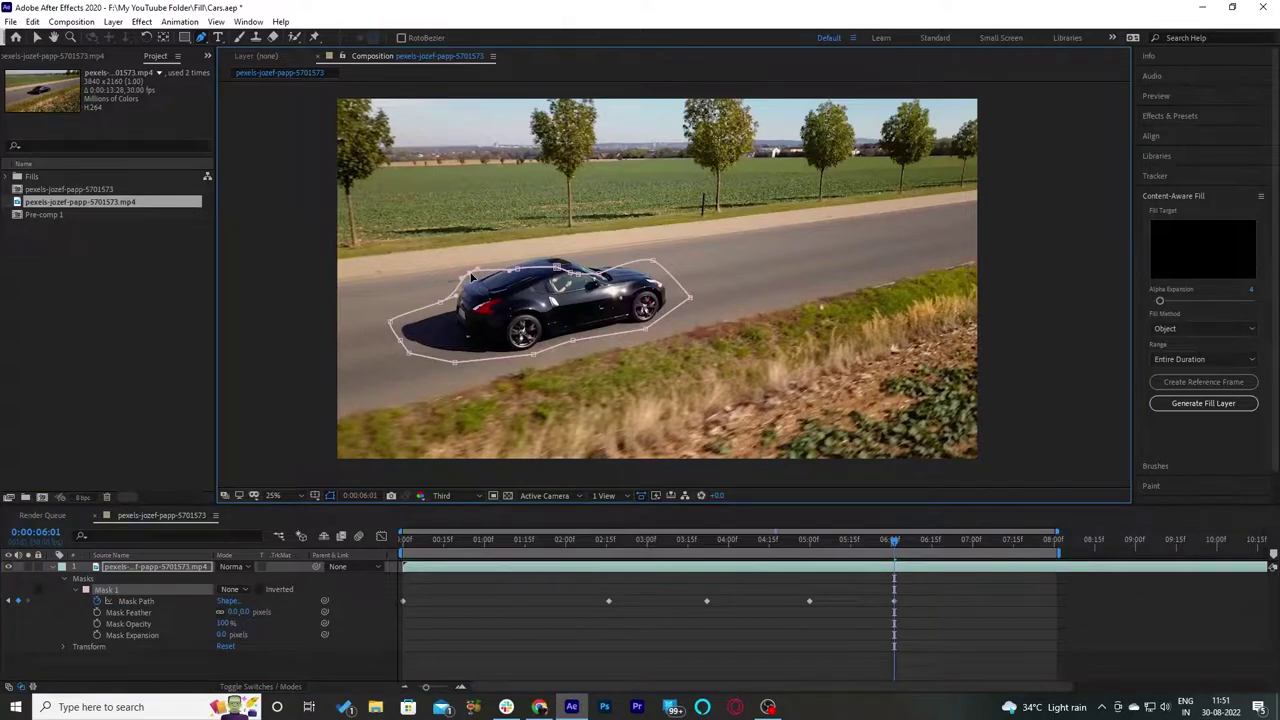
pyautogui.moveTo(558, 268); pyautogui.dragTo(572, 254)
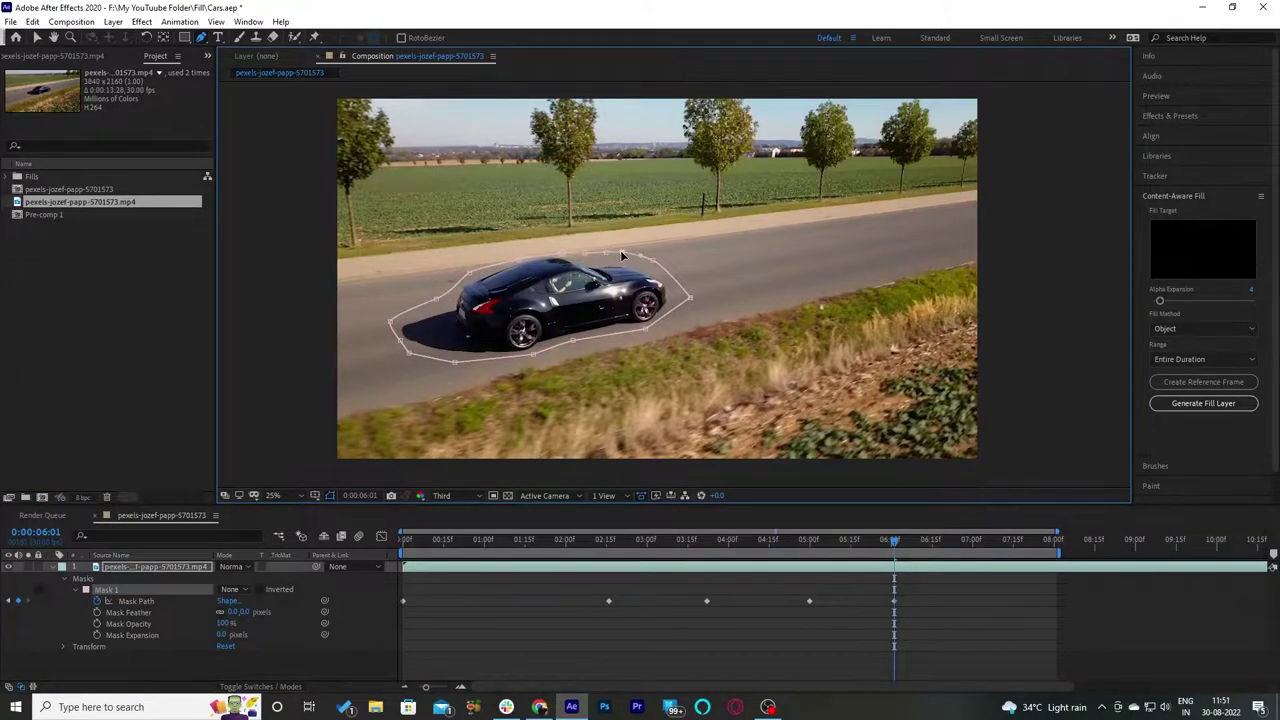
pyautogui.moveTo(894, 540); pyautogui.dragTo(945, 540)
pyautogui.click(105, 590)
# Step: Around 06:20 and 07:06, move and reshape the mask so it keeps fitting the car
pyautogui.press('v')
pyautogui.moveTo(642, 339)
pyautogui.mouseDown()
pyautogui.moveTo(625, 342)
pyautogui.moveTo(660, 328)
pyautogui.mouseUp()
pyautogui.press('g')
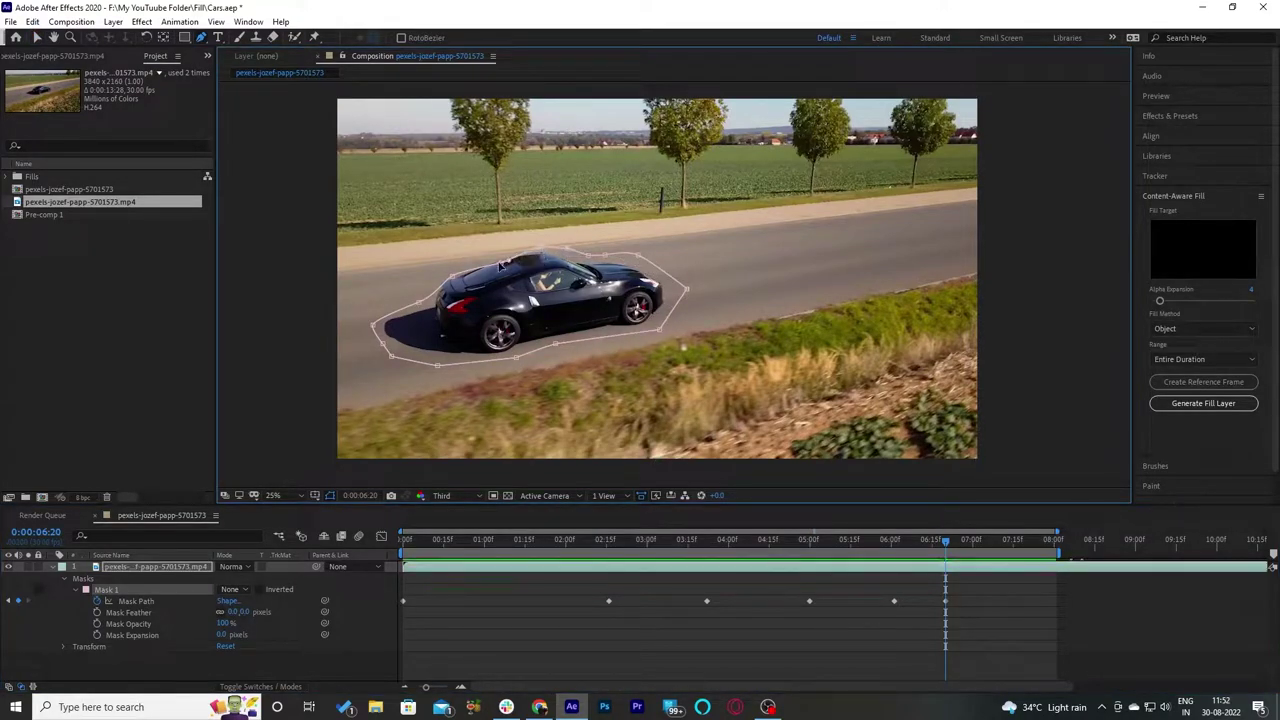
pyautogui.moveTo(503, 264); pyautogui.dragTo(430, 278)
pyautogui.press('space')
pyautogui.press('space')
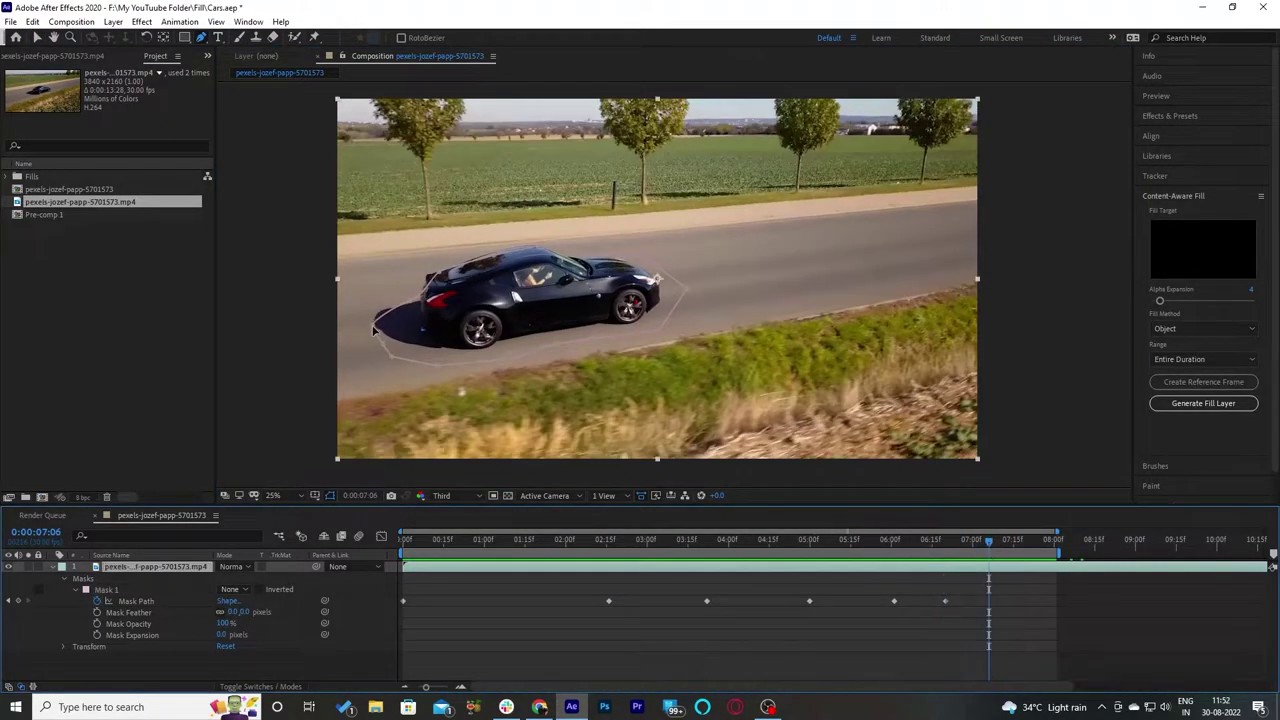
pyautogui.click(657, 280)
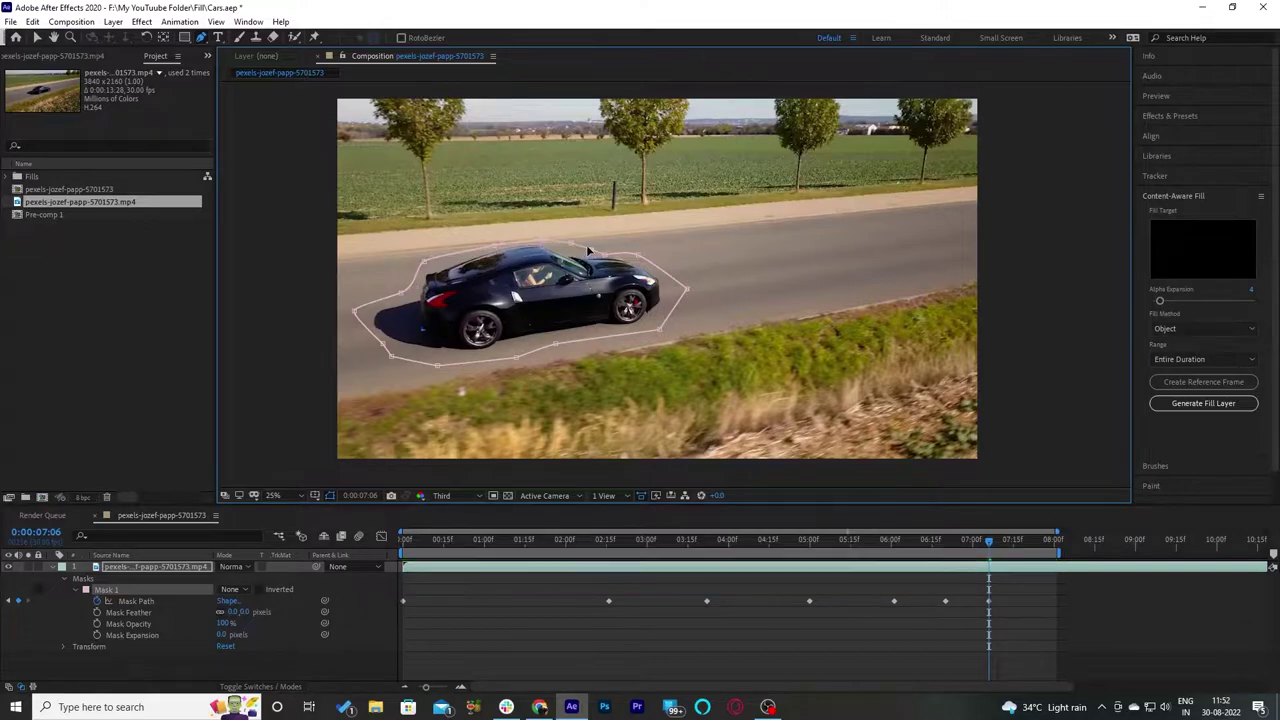
pyautogui.moveTo(997, 551)
pyautogui.mouseDown()
pyautogui.moveTo(1060, 556)
pyautogui.moveTo(820, 541)
pyautogui.mouseUp()
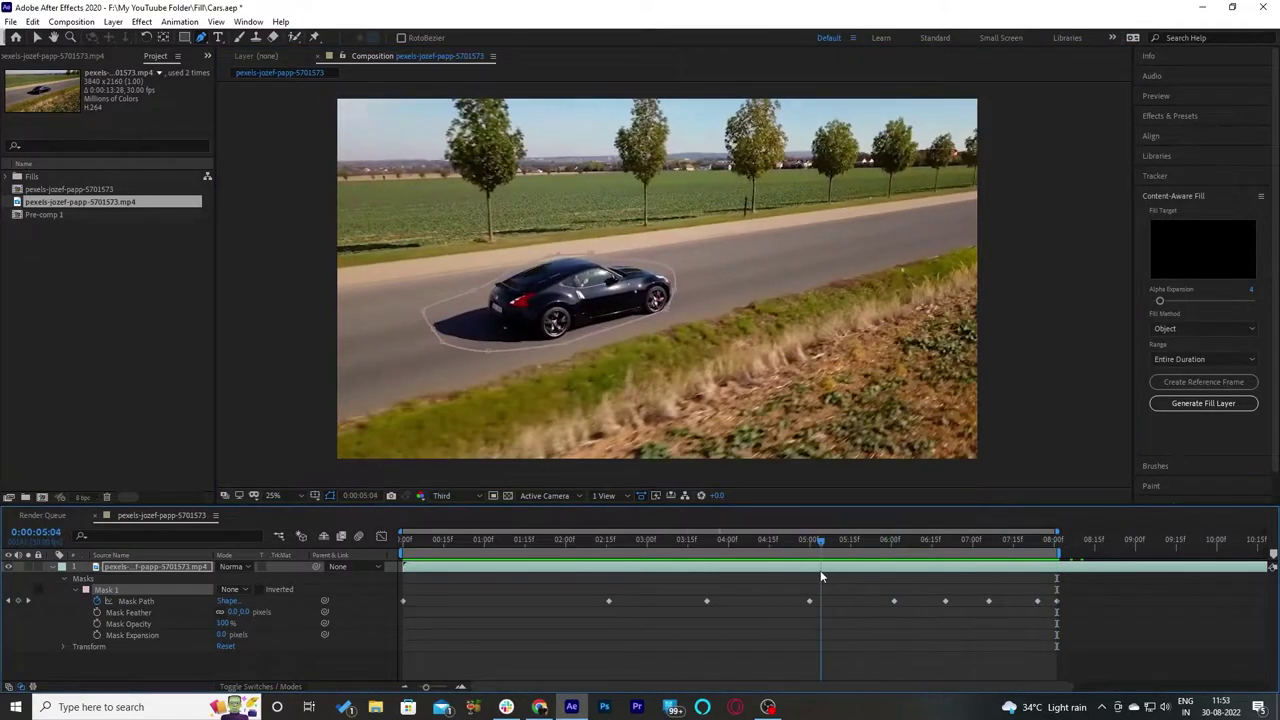
# Step: Check the mask between 03:09 and 05:26 and tighten its vertices around the car, keyframing 0:00:04:26
pyautogui.click(826, 545)
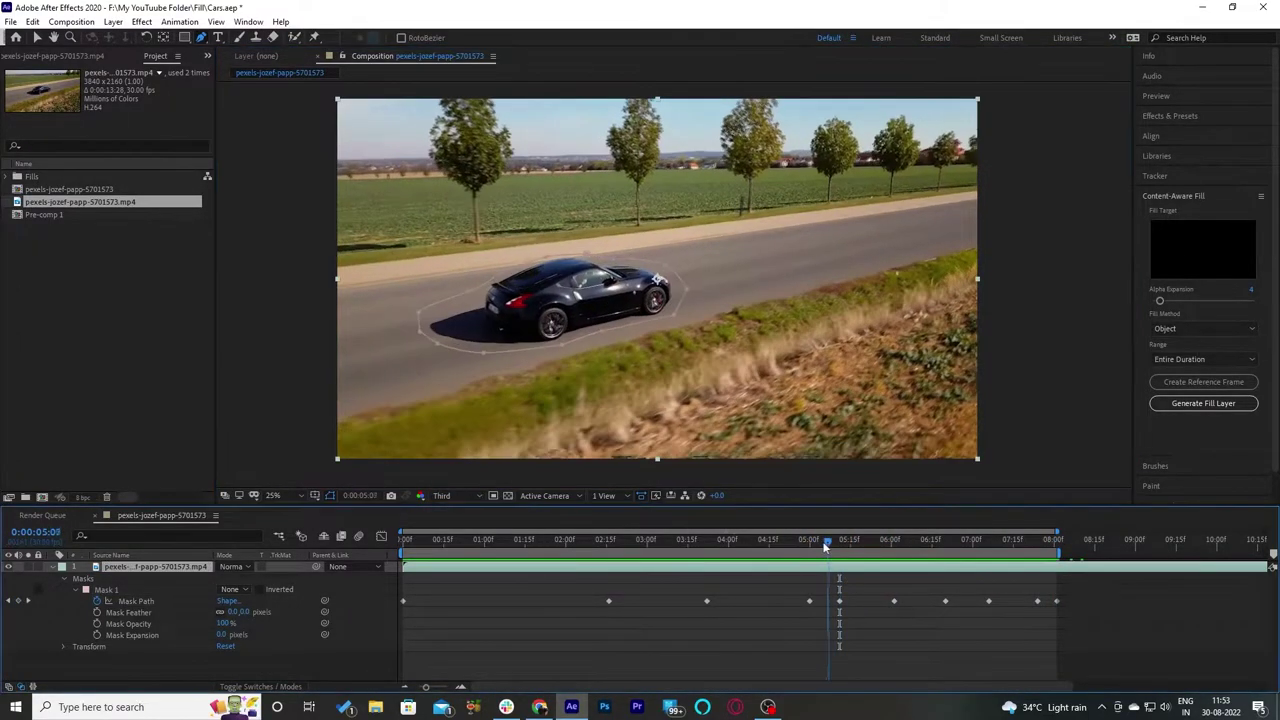
pyautogui.moveTo(826, 545)
pyautogui.mouseDown()
pyautogui.moveTo(673, 637)
pyautogui.moveTo(912, 621)
pyautogui.moveTo(781, 630)
pyautogui.mouseUp()
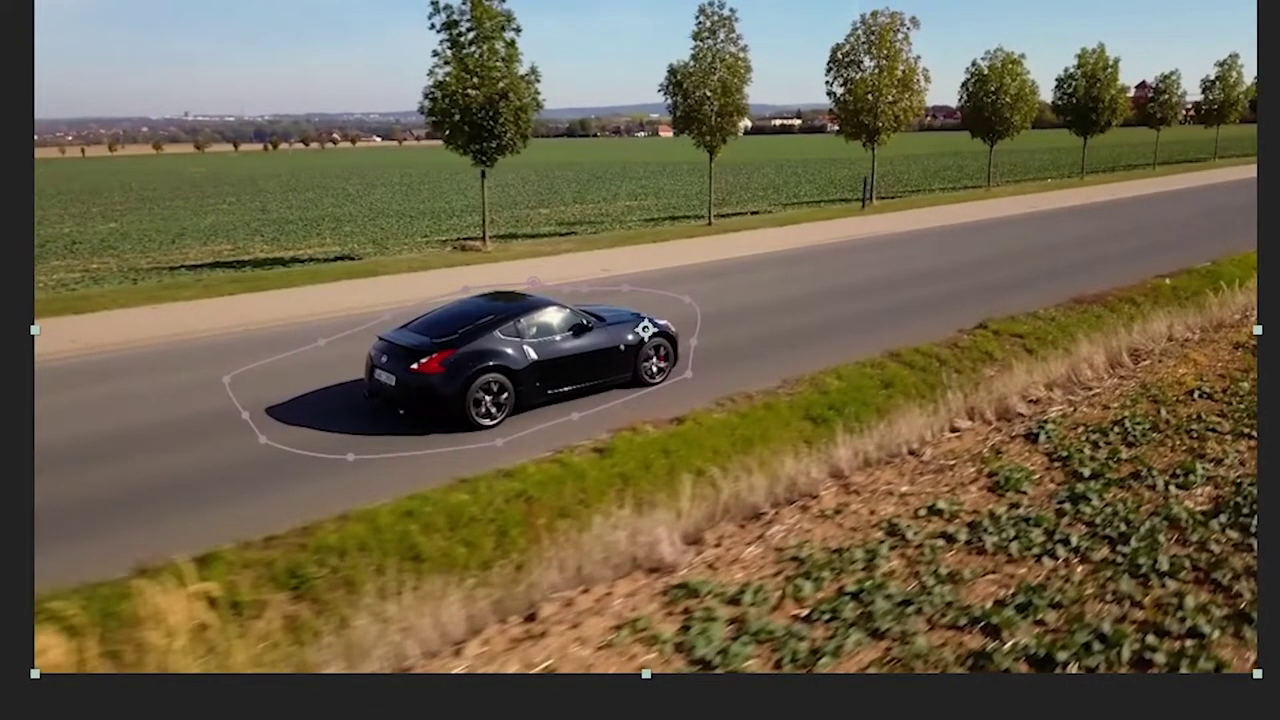
pyautogui.click(700, 343)
pyautogui.moveTo(688, 376); pyautogui.dragTo(689, 393)
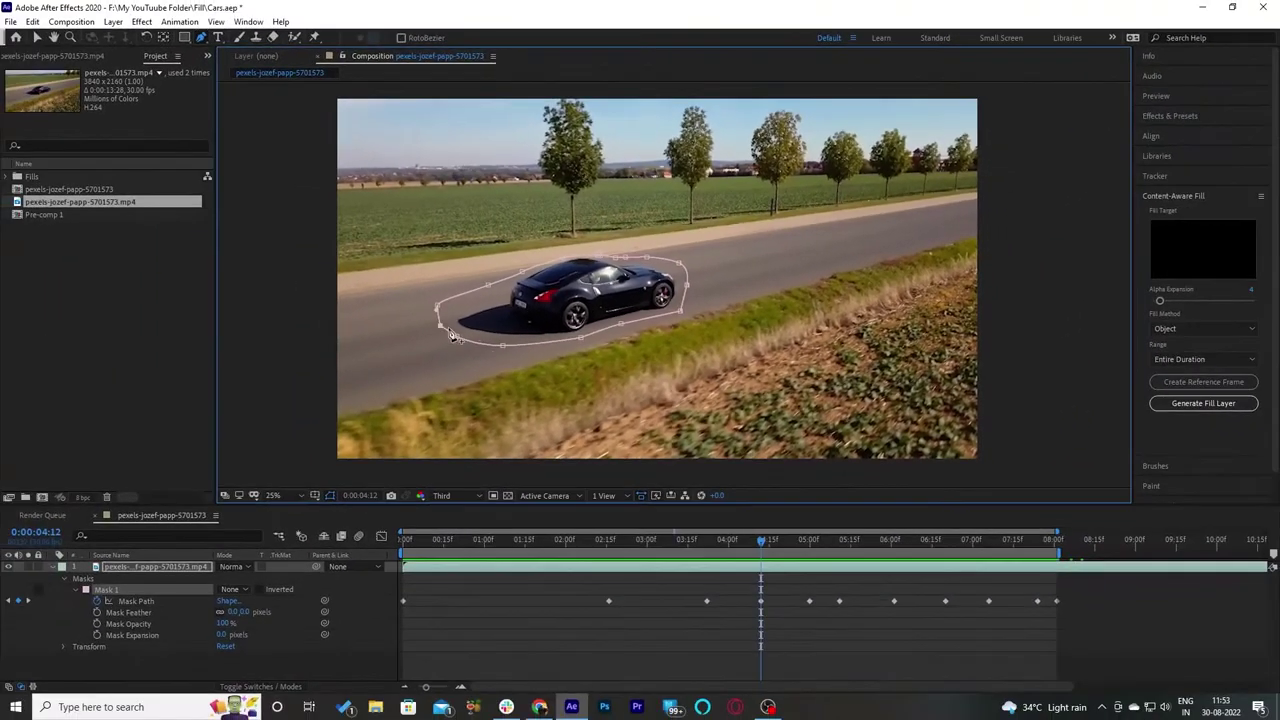
pyautogui.click(782, 569)
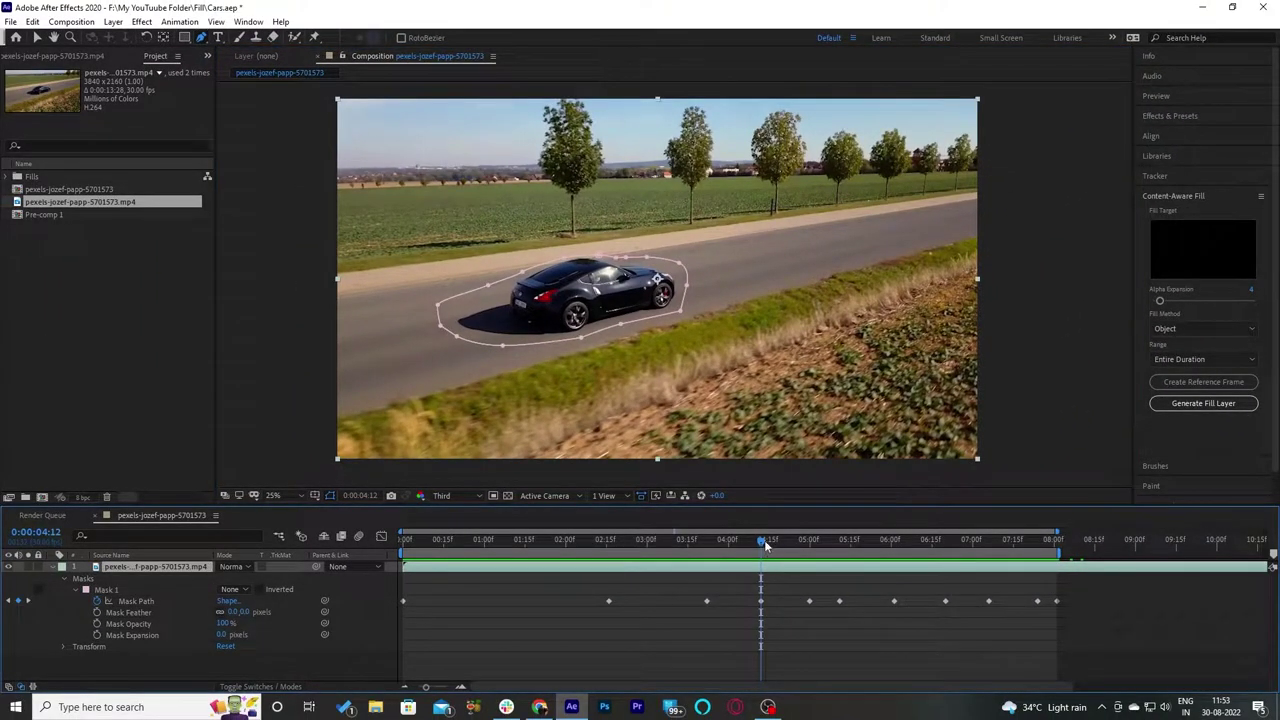
pyautogui.moveTo(762, 541); pyautogui.dragTo(801, 553)
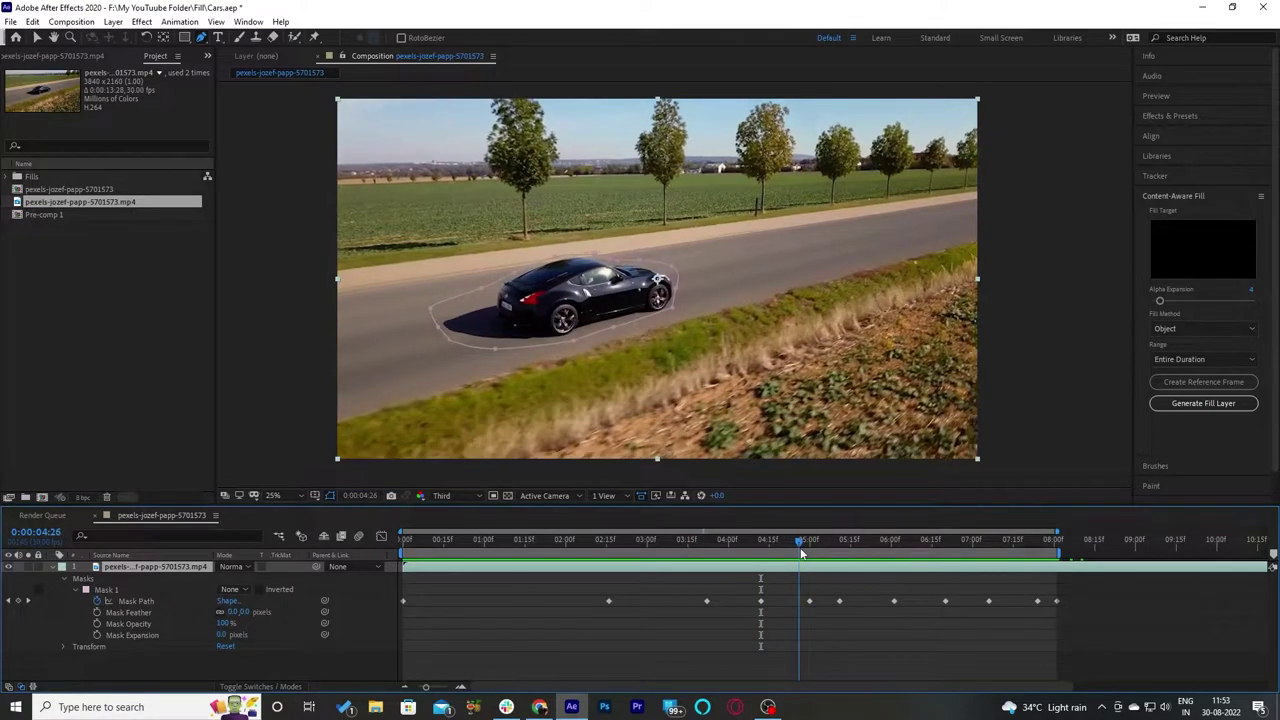
pyautogui.click(678, 296)
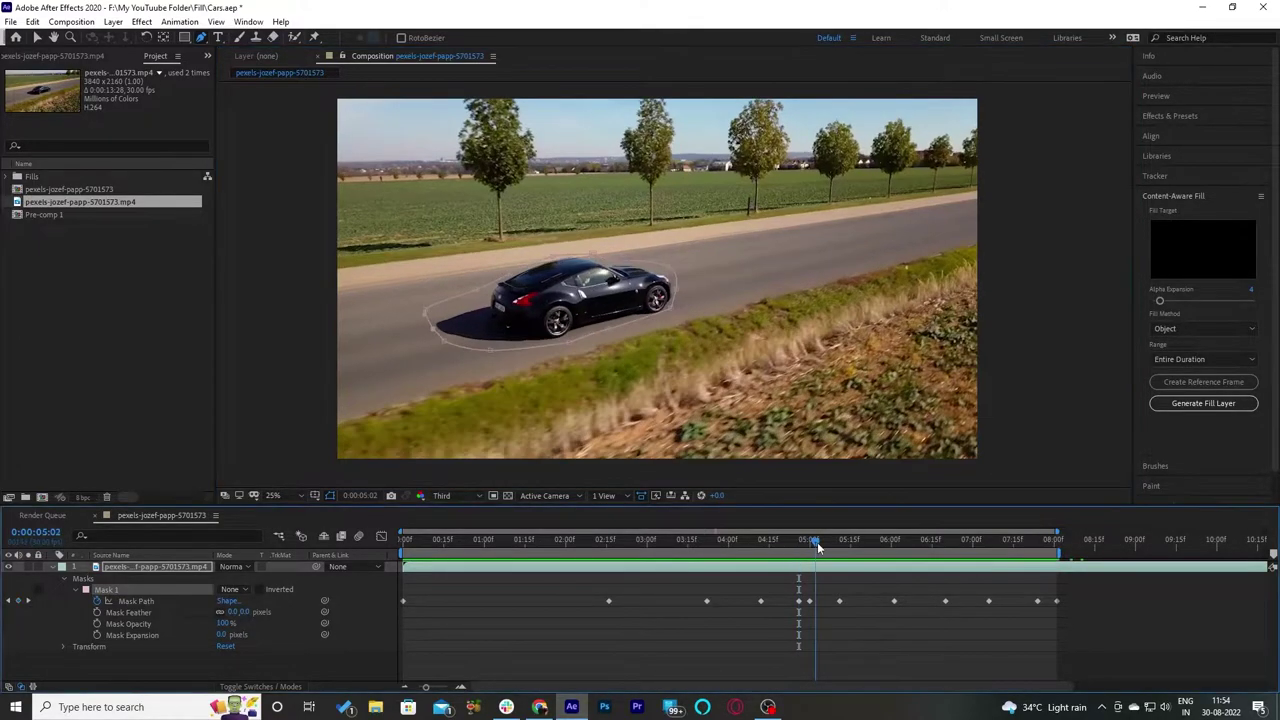
pyautogui.moveTo(801, 540)
pyautogui.mouseDown()
pyautogui.moveTo(1035, 582)
pyautogui.moveTo(401, 610)
pyautogui.mouseUp()
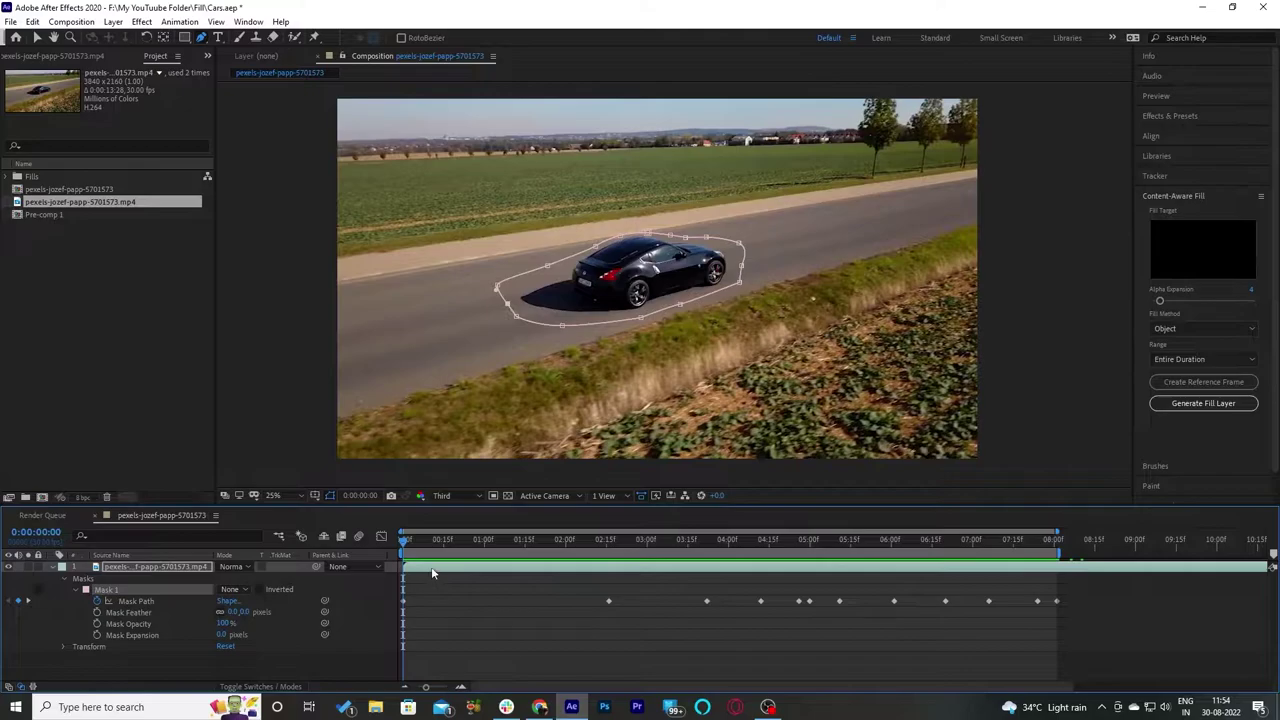
# Step: Switch Mask 1's mode from outline-only back to Subtract, blacking out the car's outlined area
pyautogui.click(433, 572)
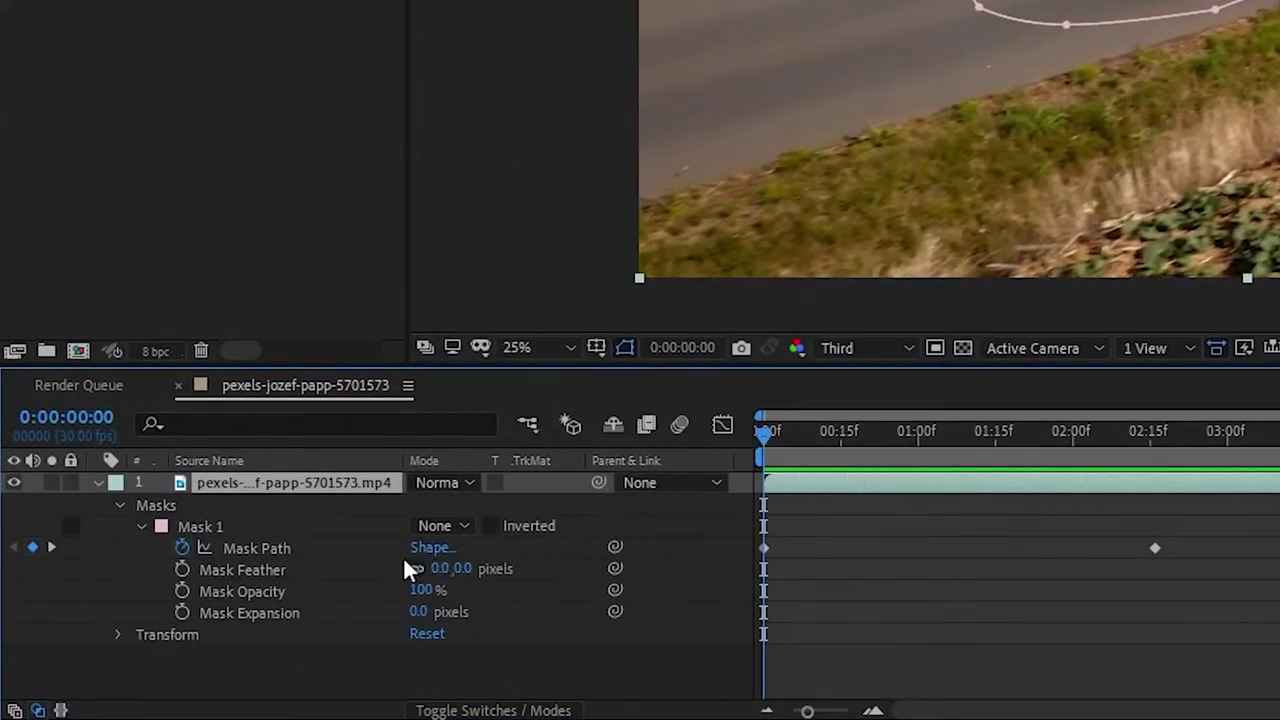
pyautogui.click(445, 526)
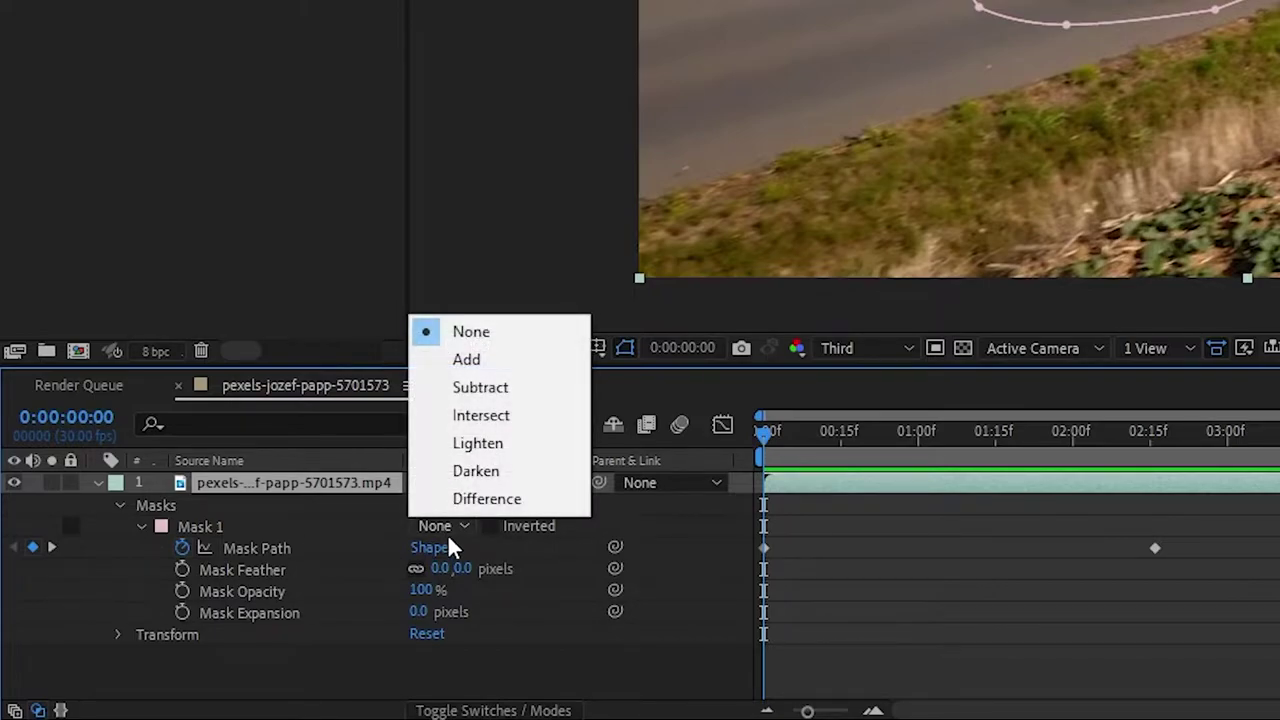
pyautogui.click(503, 393)
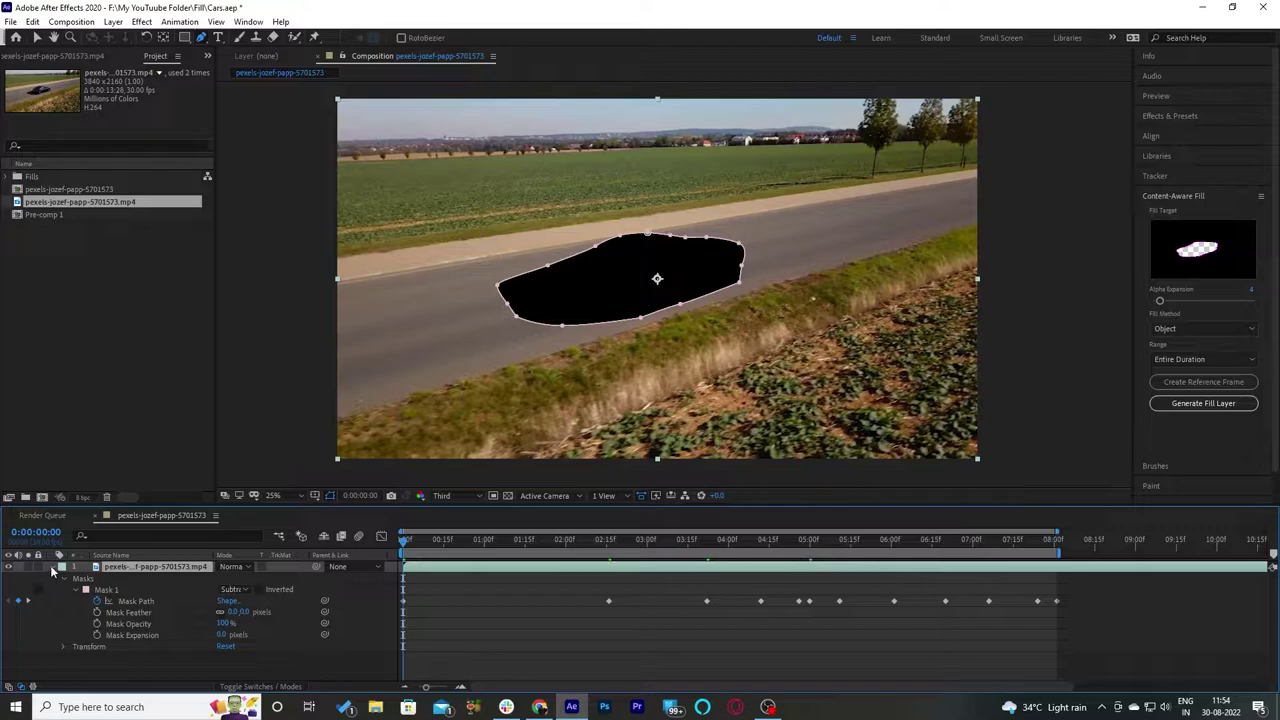
# Step: Collapse the layer's mask properties, widen the Content-Aware Fill panel, and set Alpha Expansion to 5
pyautogui.click(51, 567)
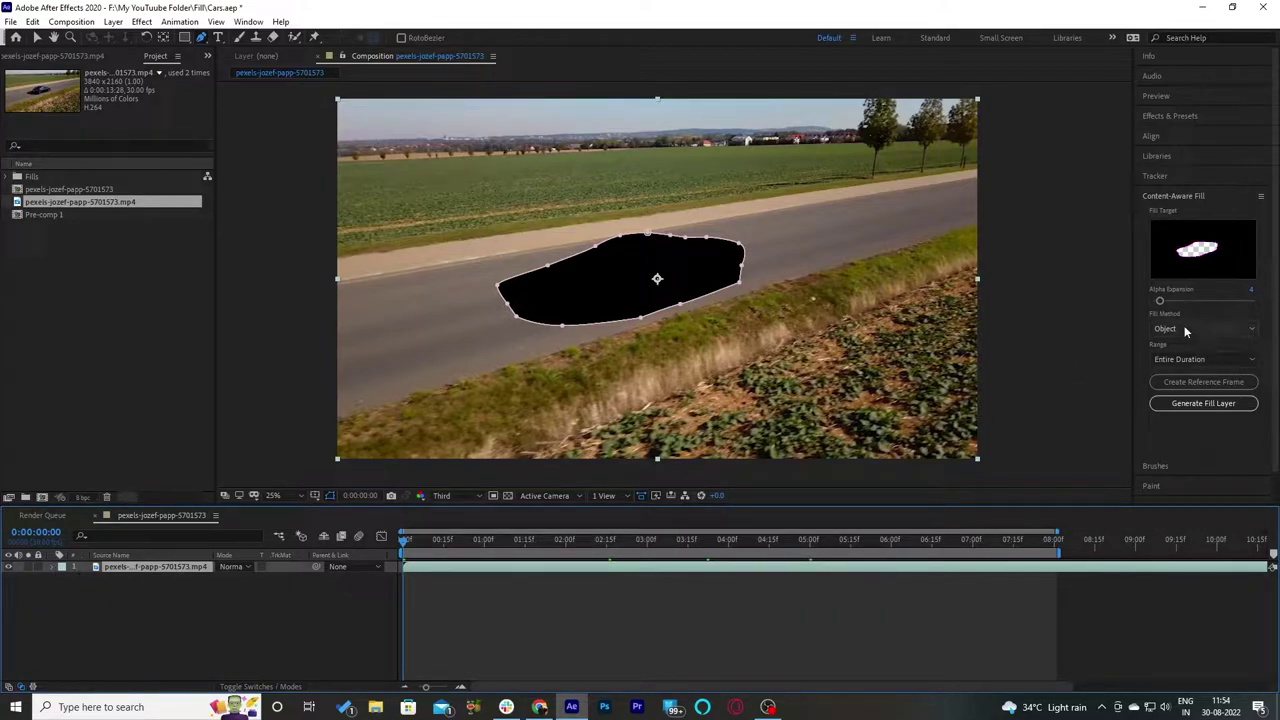
pyautogui.moveTo(1134, 329)
pyautogui.mouseDown()
pyautogui.moveTo(1081, 338)
pyautogui.moveTo(1104, 336)
pyautogui.mouseUp()
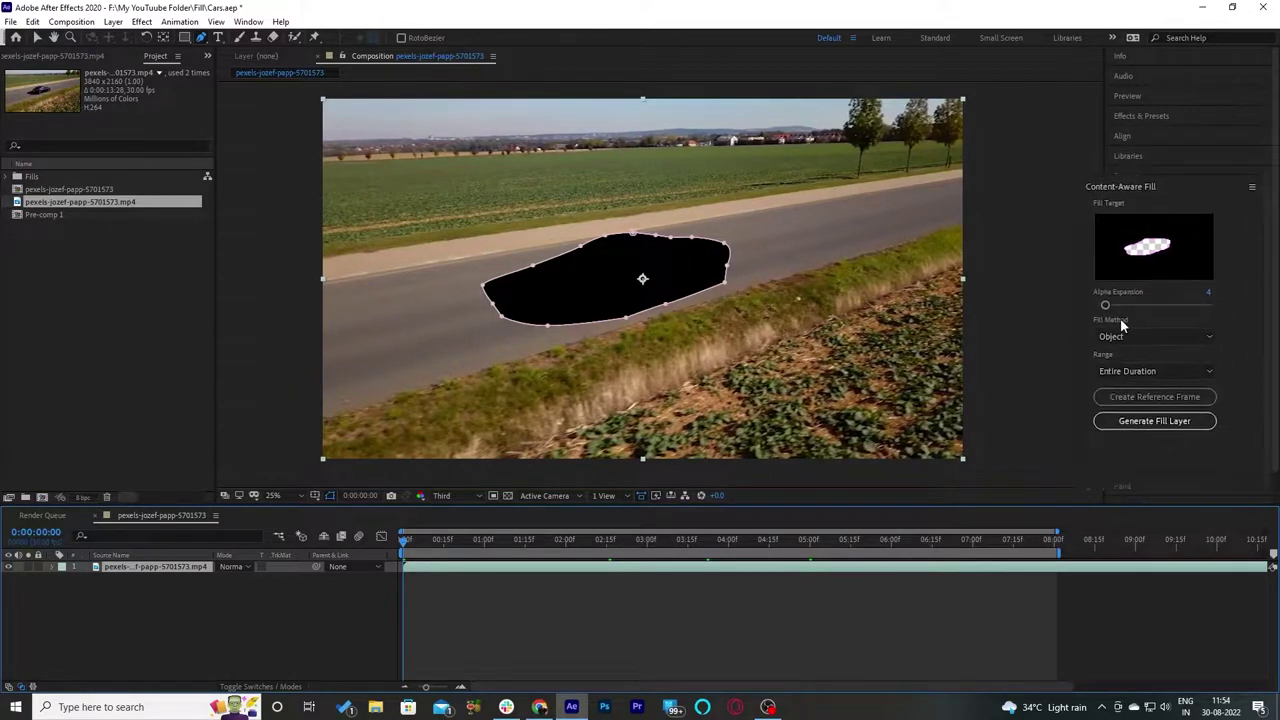
pyautogui.moveTo(1133, 299); pyautogui.dragTo(1140, 302)
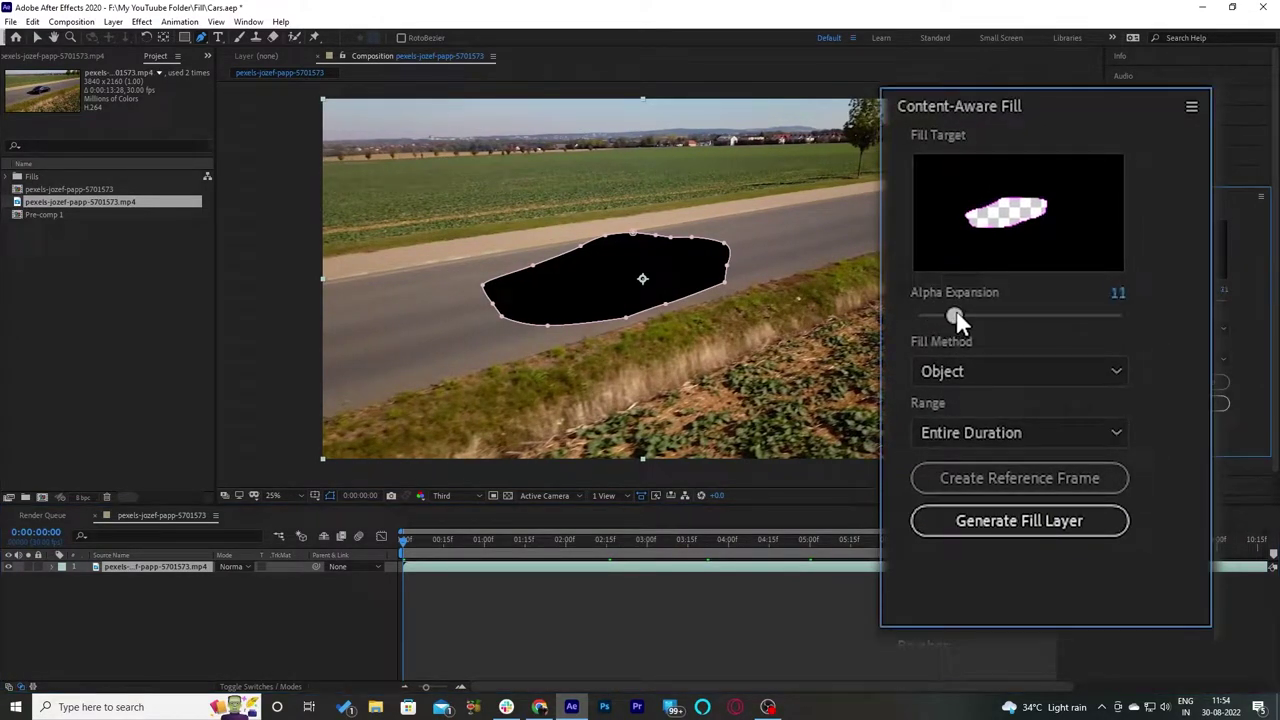
pyautogui.moveTo(946, 316)
pyautogui.mouseDown()
pyautogui.moveTo(1050, 316)
pyautogui.moveTo(937, 343)
pyautogui.mouseUp()
pyautogui.click(997, 370)
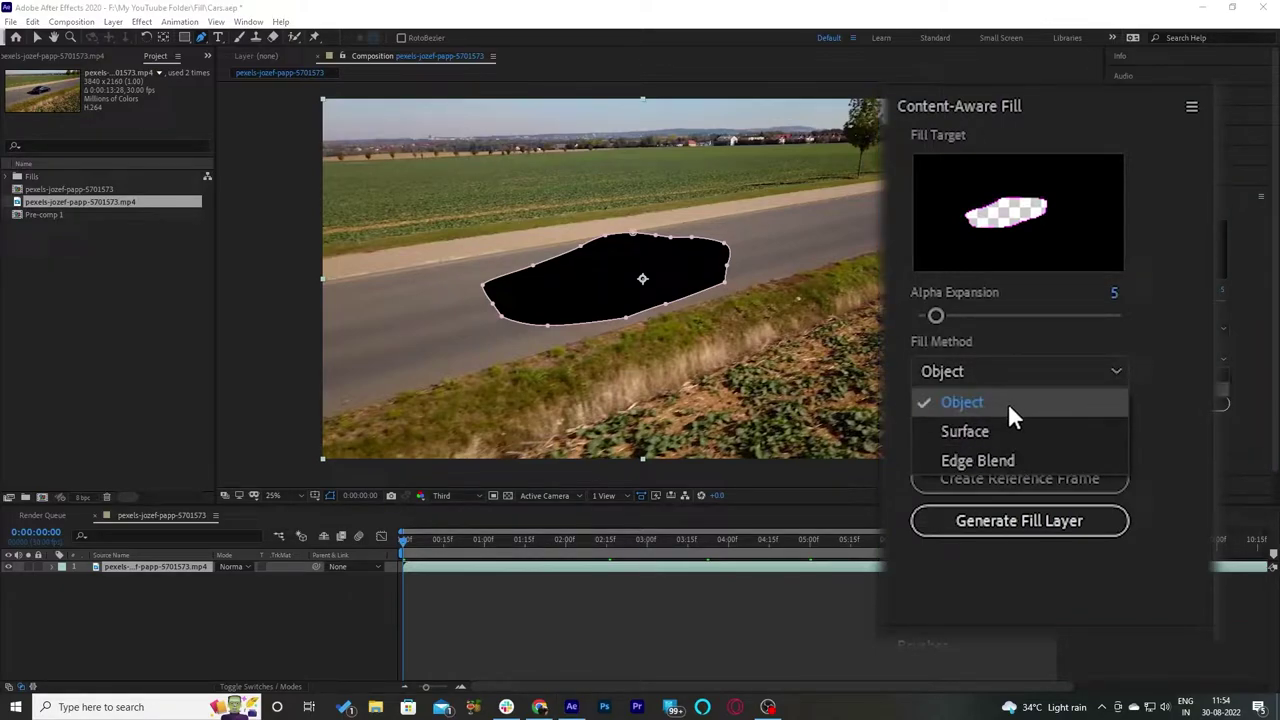
pyautogui.click(1005, 406)
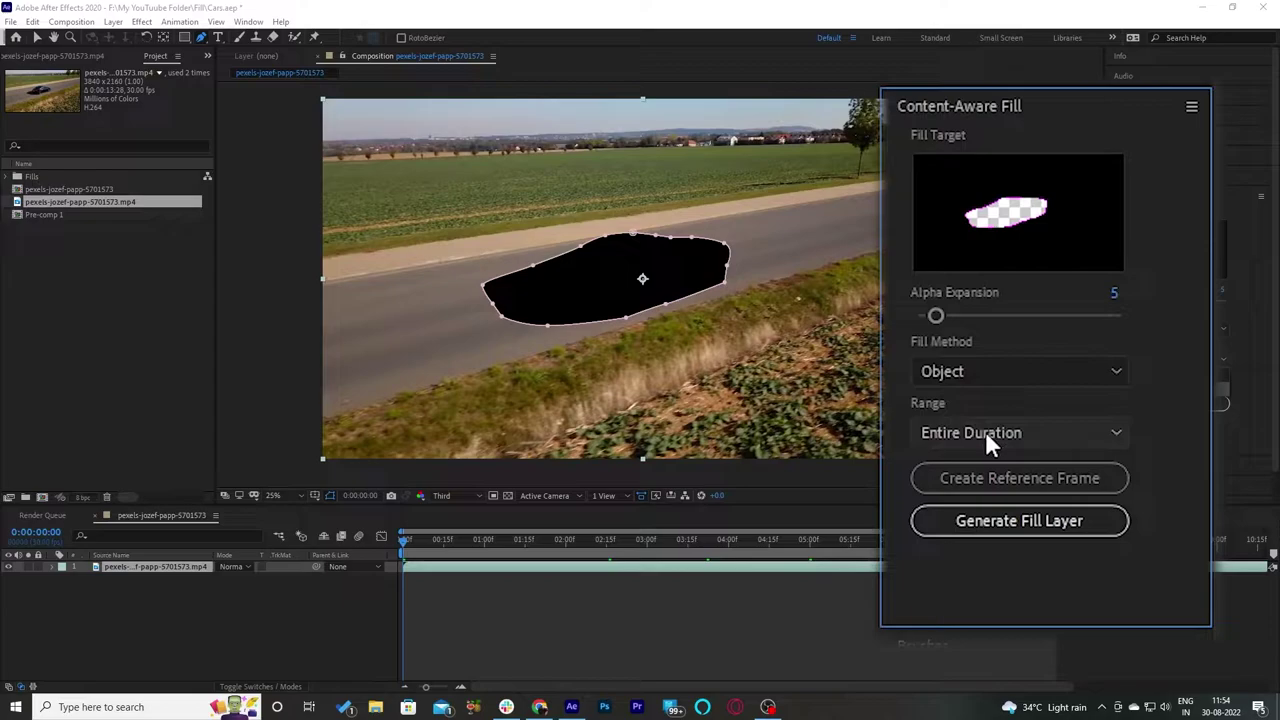
pyautogui.click(987, 436)
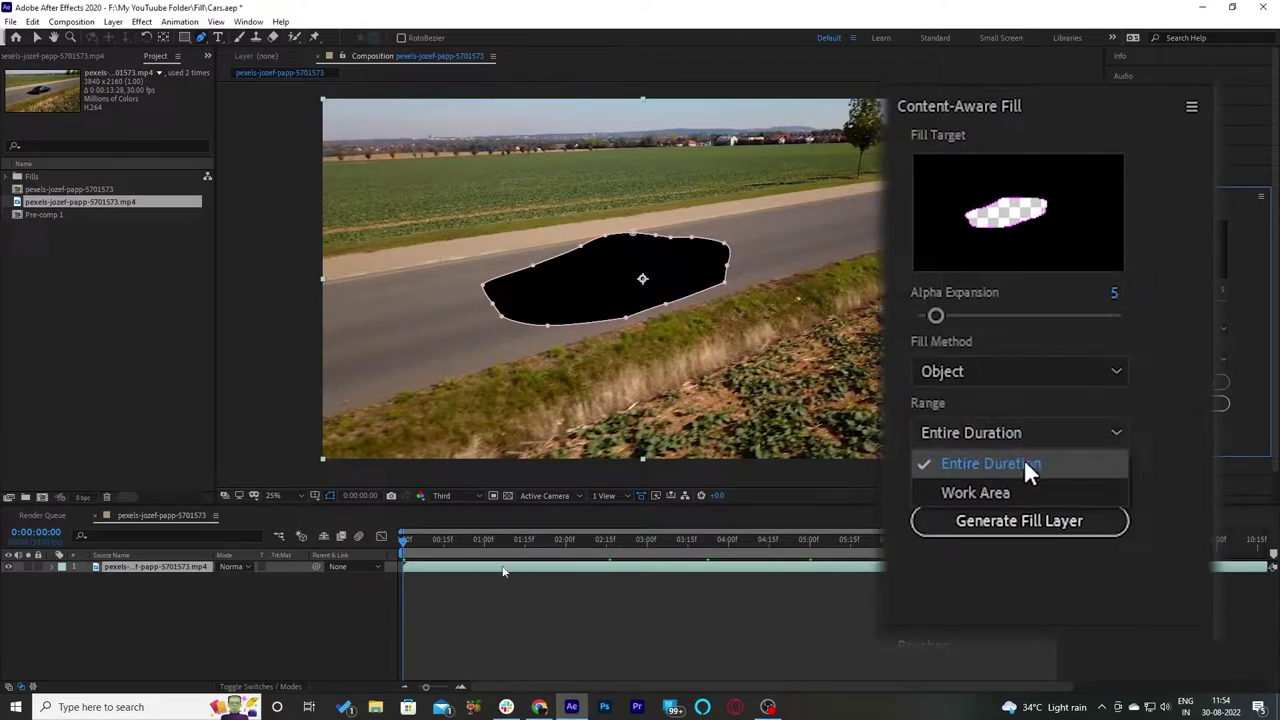
pyautogui.click(1010, 462)
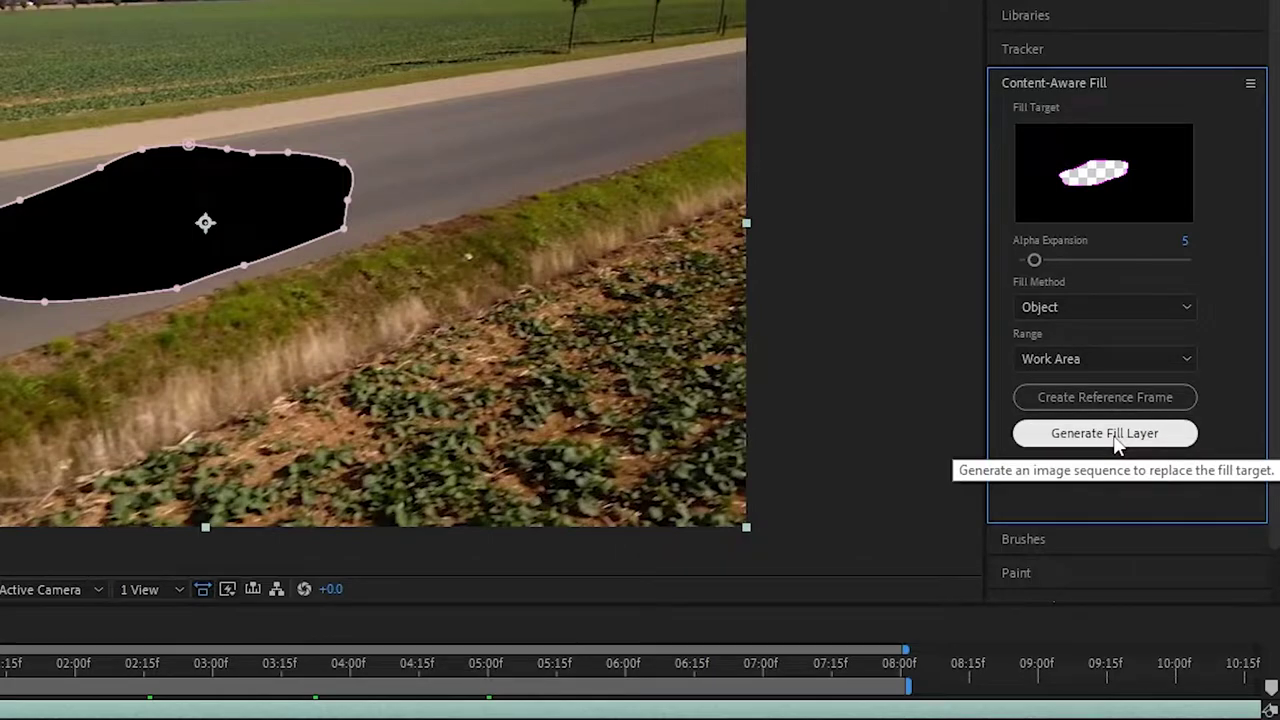
pyautogui.click(1060, 351)
pyautogui.click(1060, 381)
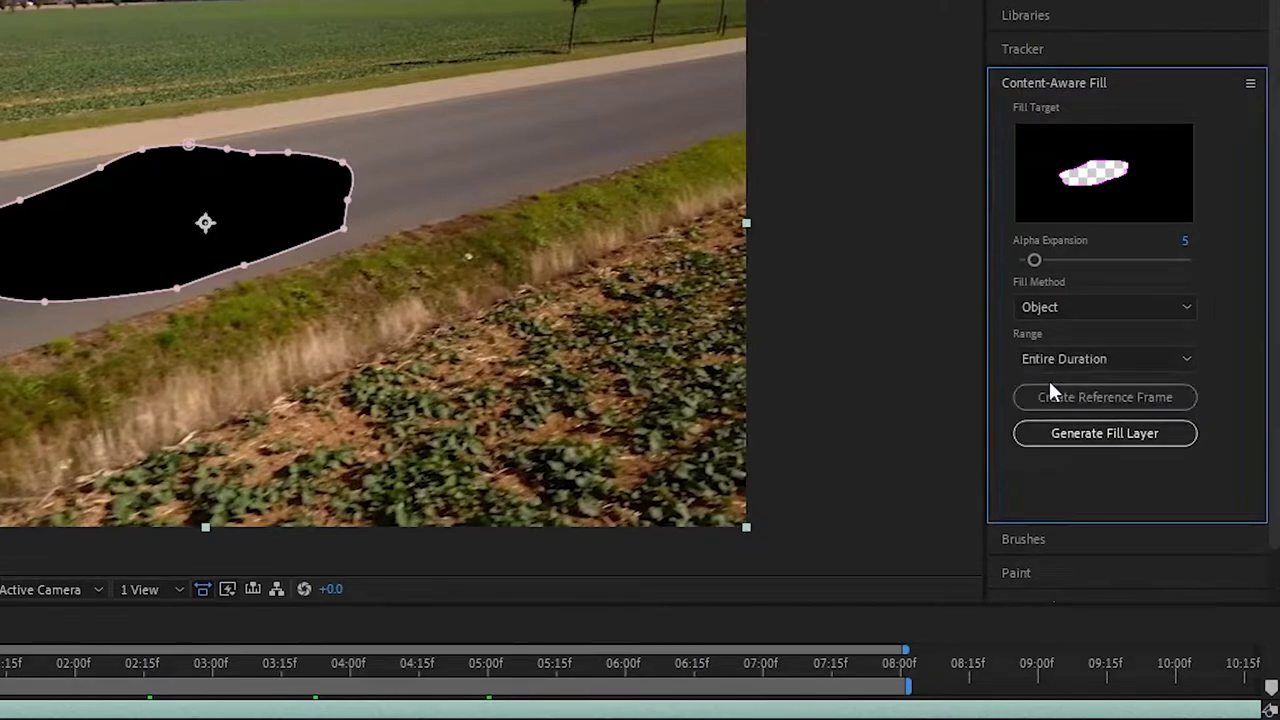
# Step: Generate the fill layer, creating Fill [000-417].png above the clip as analysis begins
pyautogui.click(1103, 442)
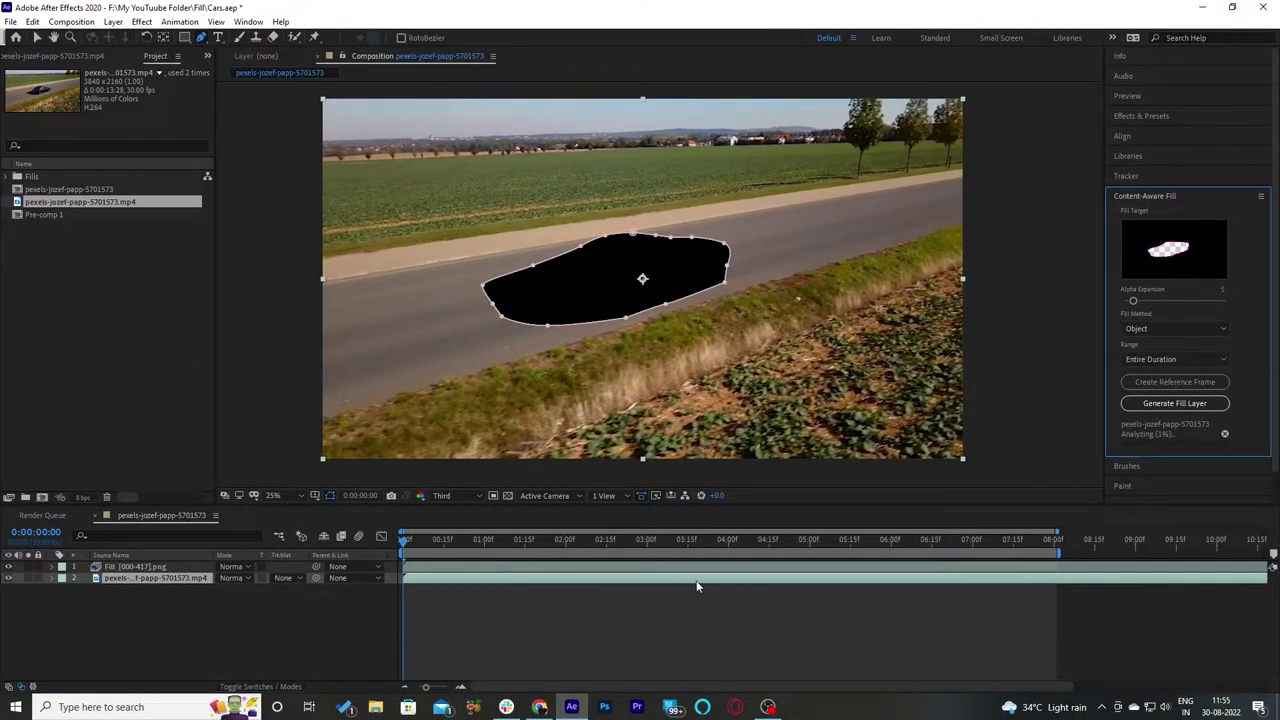
pyautogui.click(727, 519)
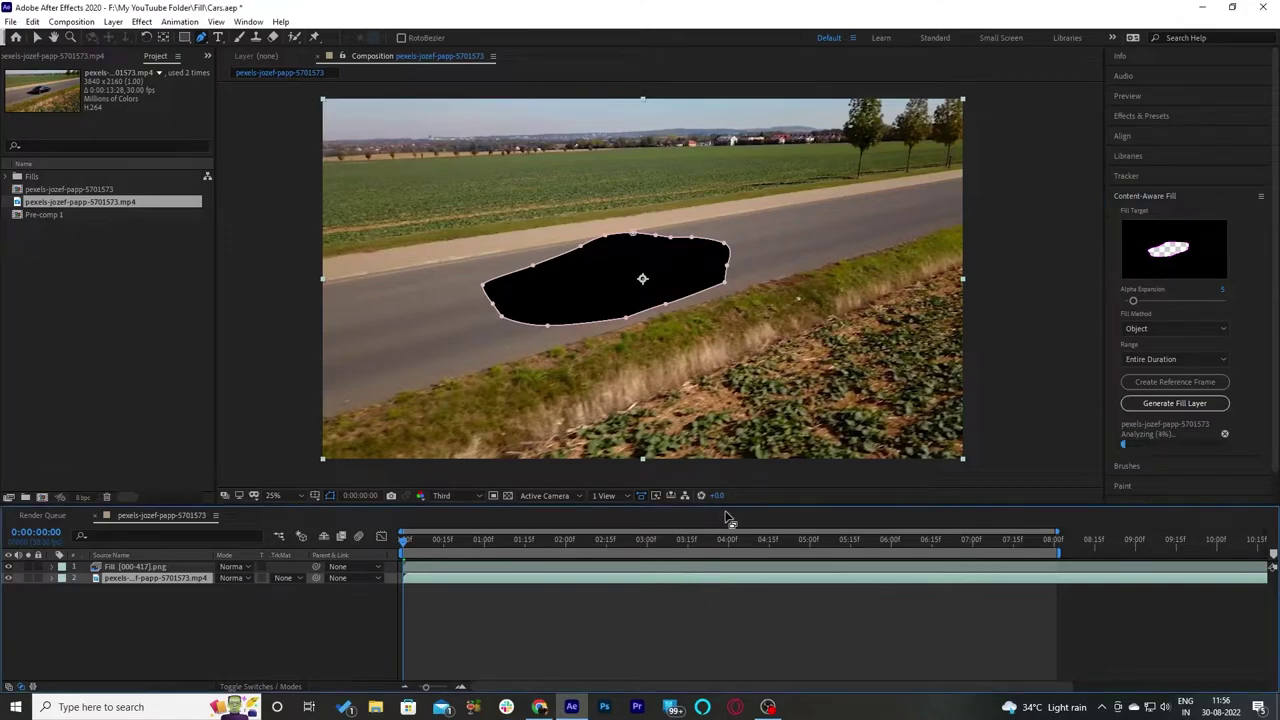